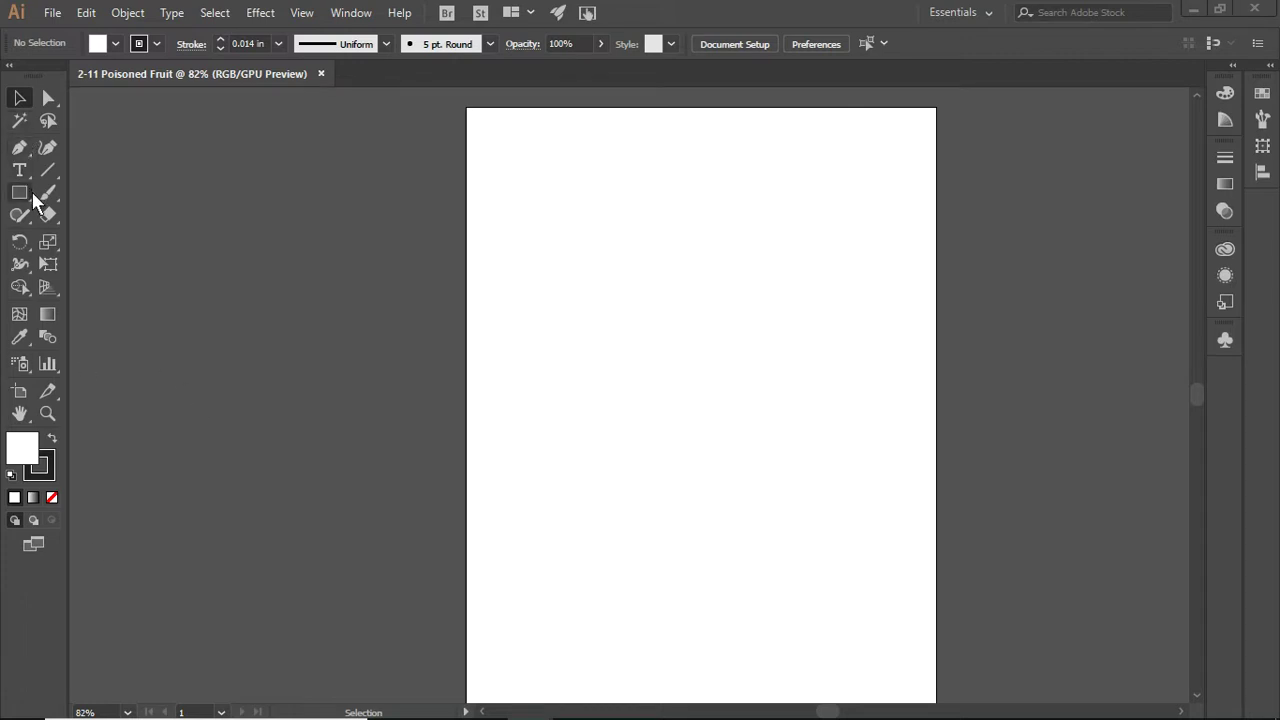
- Open the Rectangle tool's flyout to reveal the Ellipse Tool
{"action": "left_click_drag", "start_coordinate": [28, 203], "coordinate": [28, 203]}
- Draw a 2.64 in circle near the top centre of the artboard with the Ellipse Tool
{"action": "left_click", "coordinate": [101, 240]}
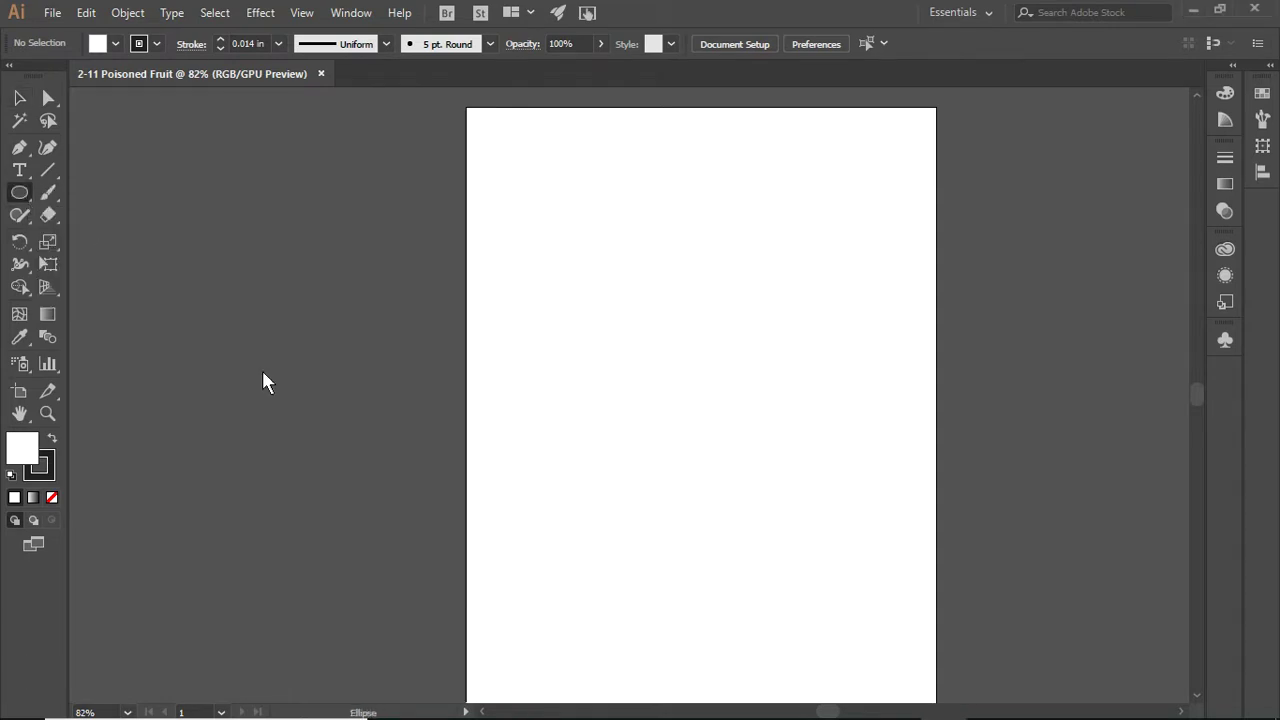
{"action": "left_click_drag", "start_coordinate": [626, 256], "coordinate": [772, 391]}
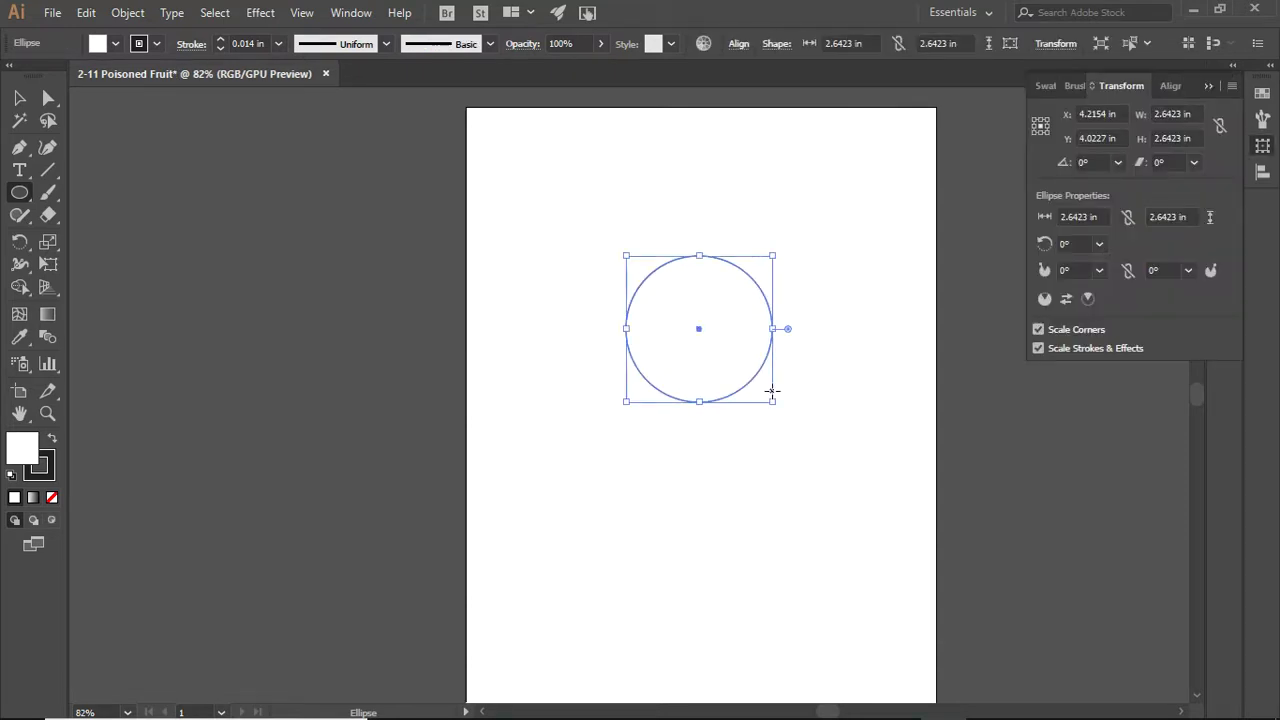
- With the Curvature Tool, pull a notch into the circle's top and a dip into its bottom
{"action": "left_click", "coordinate": [54, 147]}
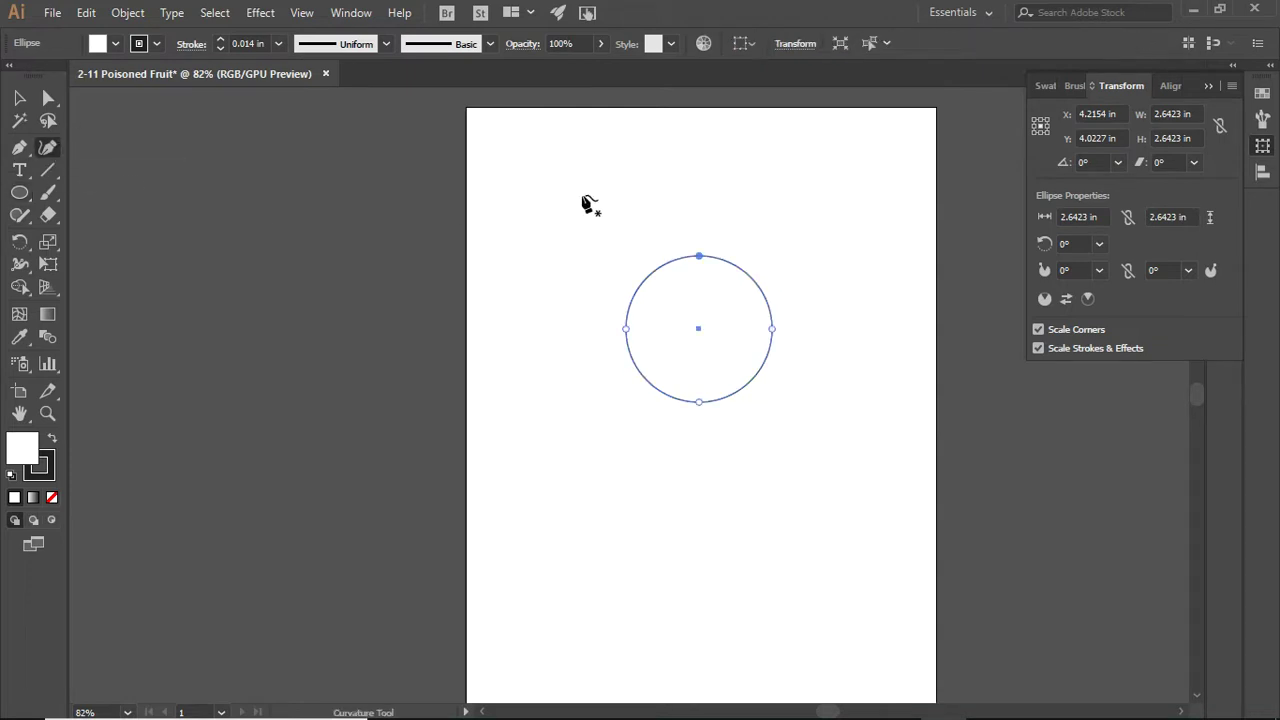
{"action": "left_click", "coordinate": [682, 258]}
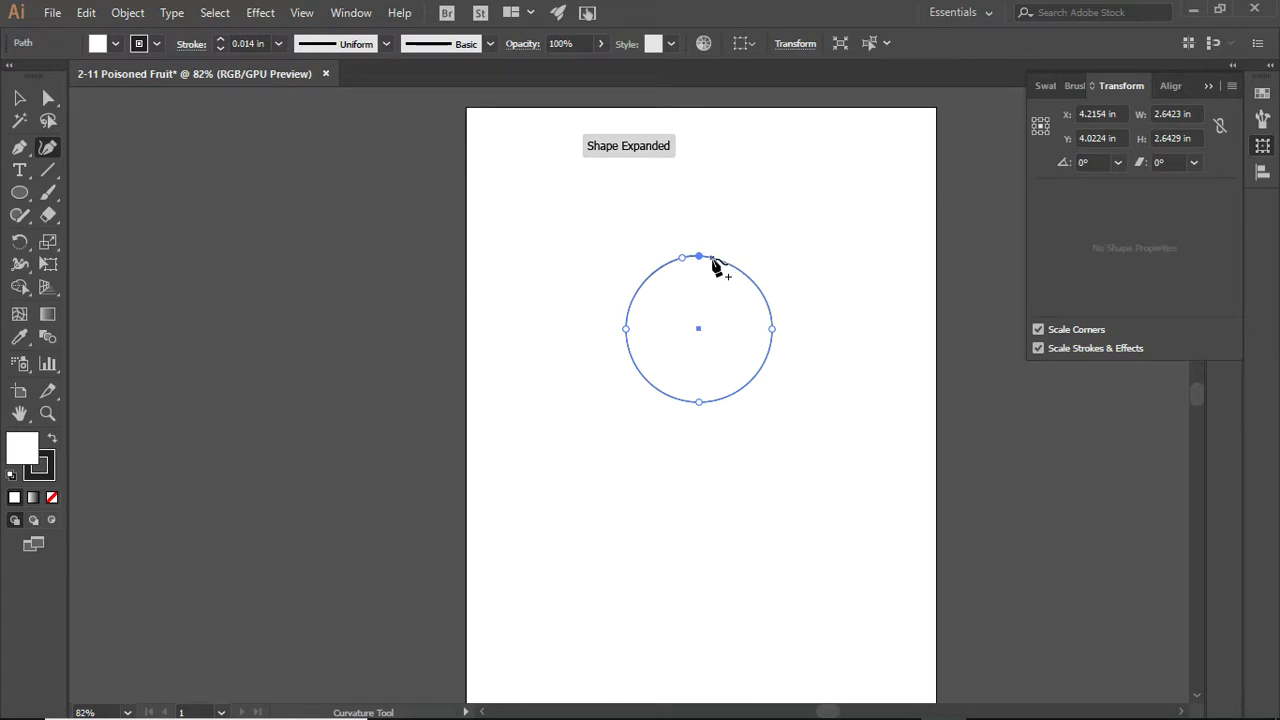
{"action": "left_click", "coordinate": [713, 258]}
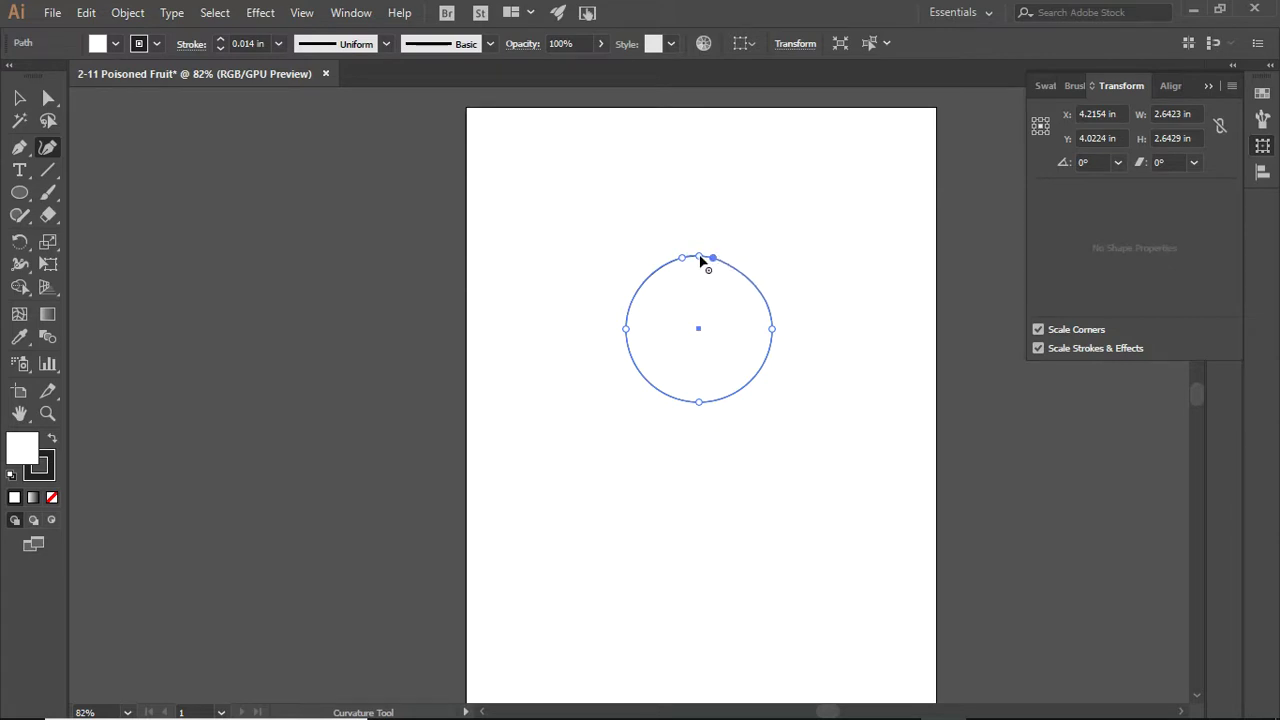
{"action": "left_click_drag", "start_coordinate": [700, 261], "coordinate": [702, 276]}
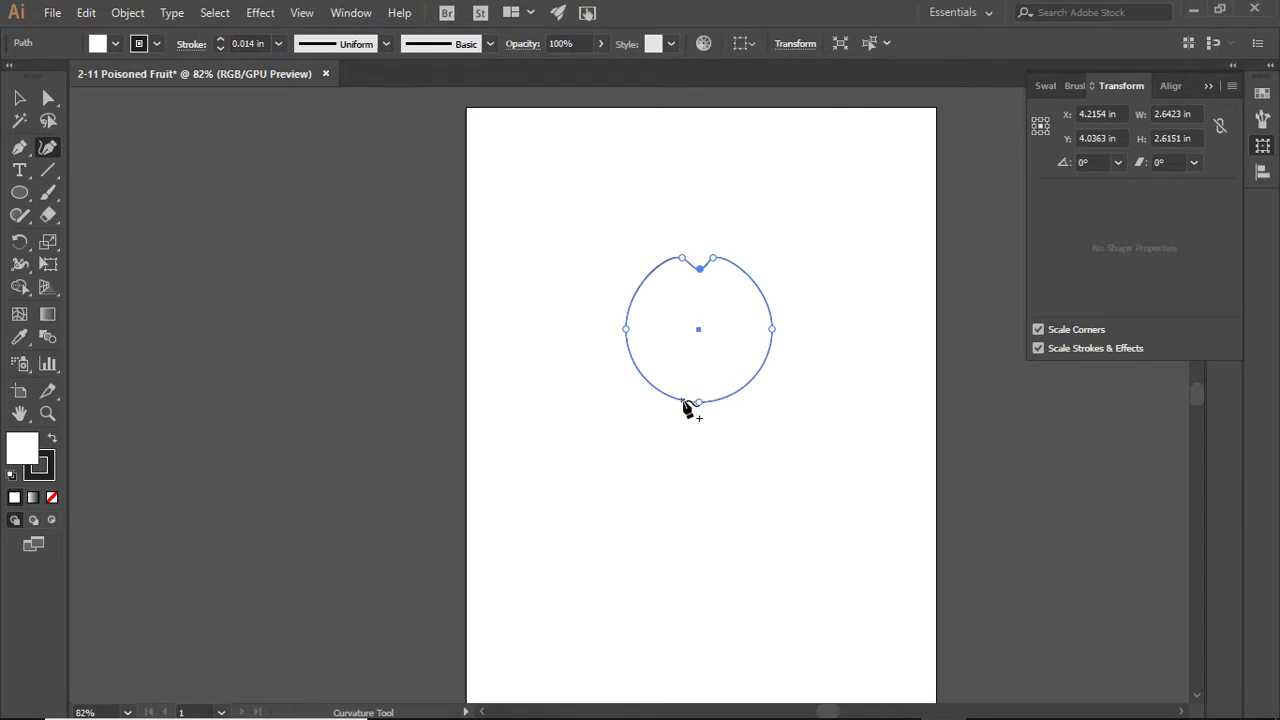
{"action": "left_click", "coordinate": [683, 400]}
{"action": "left_click_drag", "start_coordinate": [700, 403], "coordinate": [700, 384]}
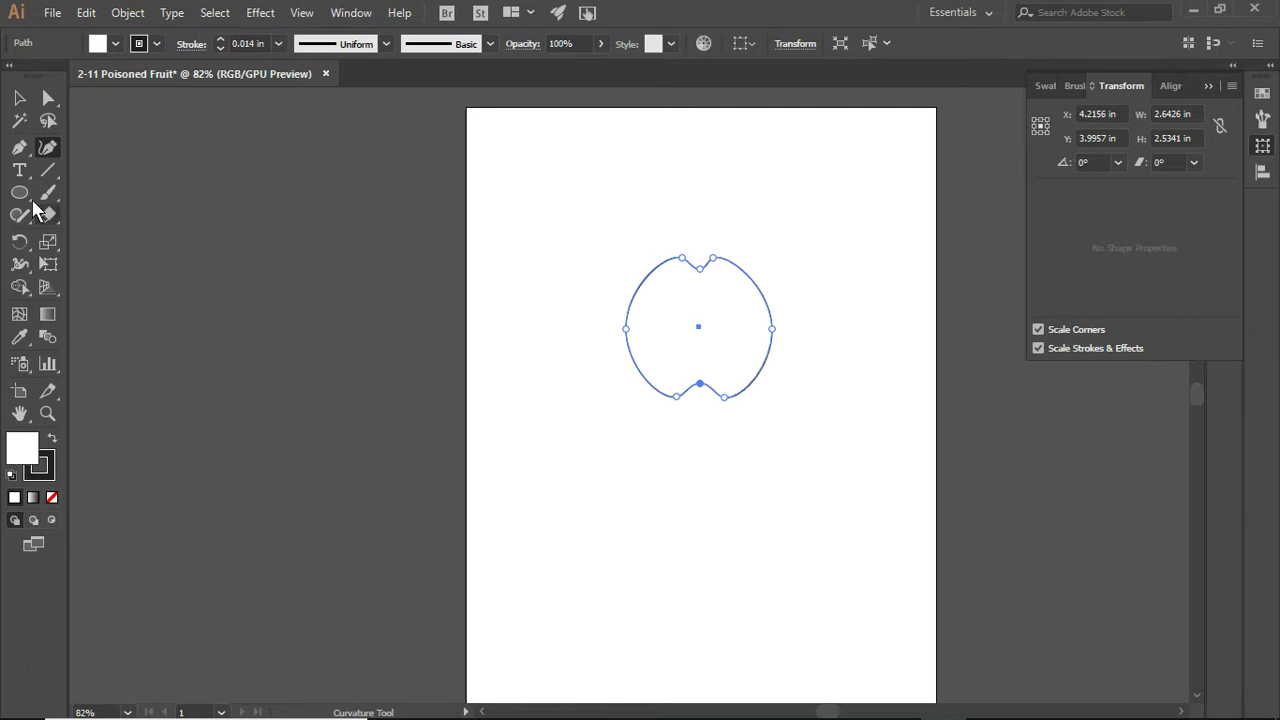
- Select the apple outline and fill it with the CMYK Red swatch
{"action": "left_click", "coordinate": [19, 98]}
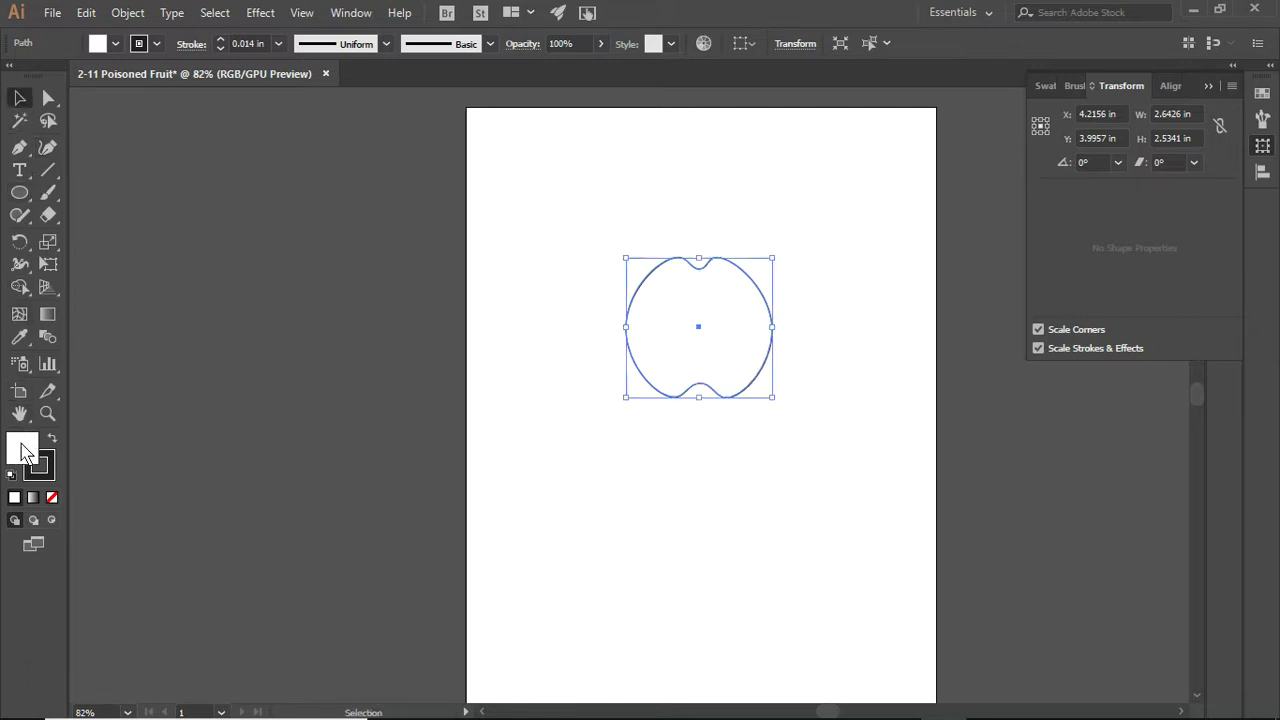
{"action": "double_click", "coordinate": [23, 452]}
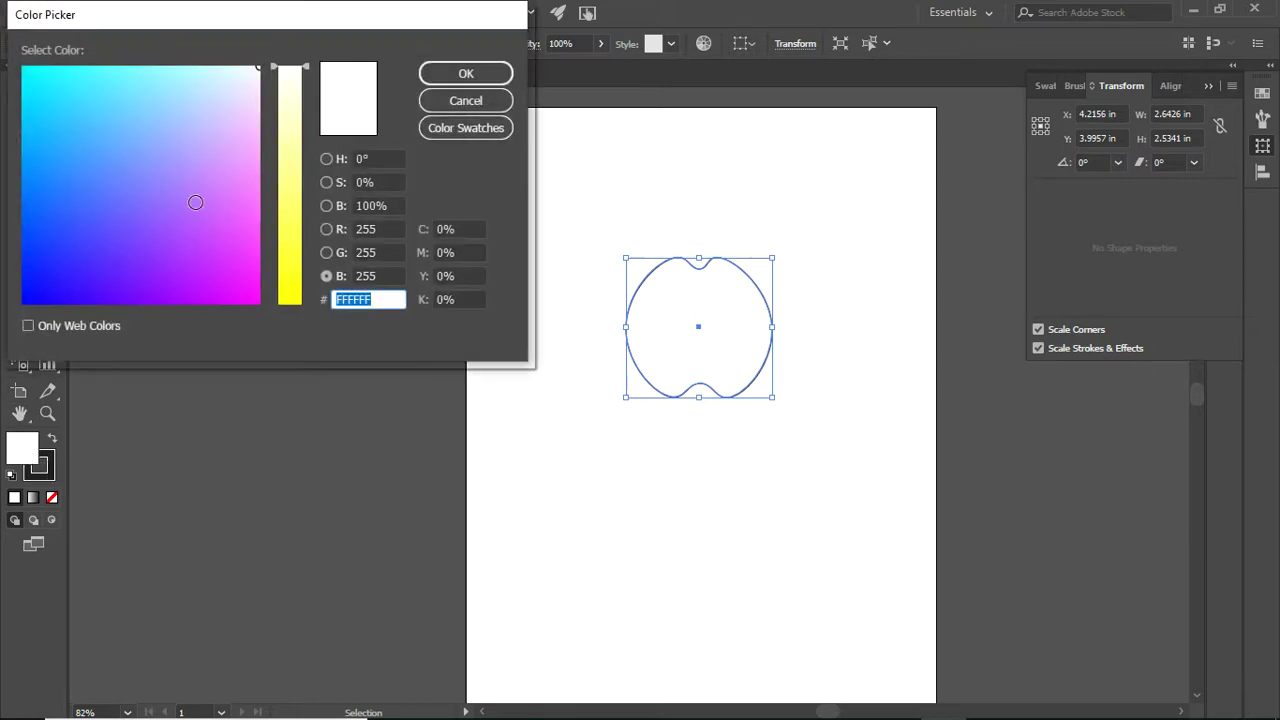
{"action": "left_click", "coordinate": [466, 132]}
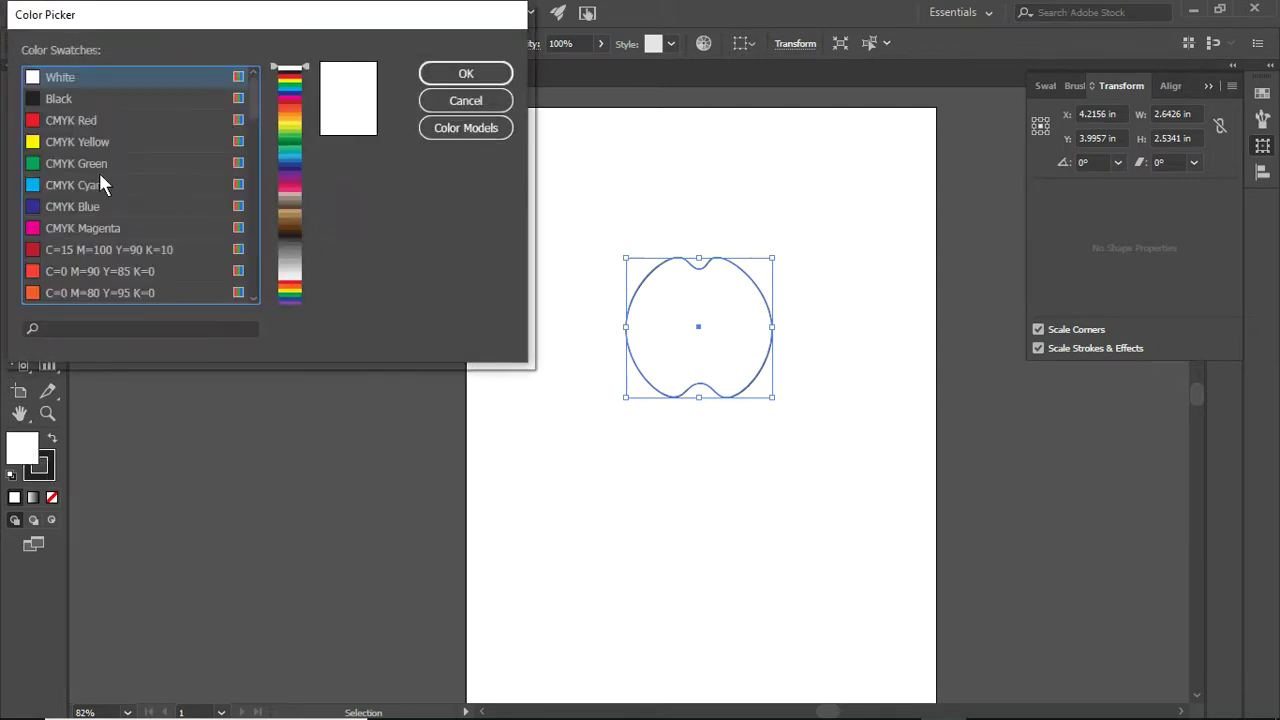
{"action": "left_click", "coordinate": [35, 120]}
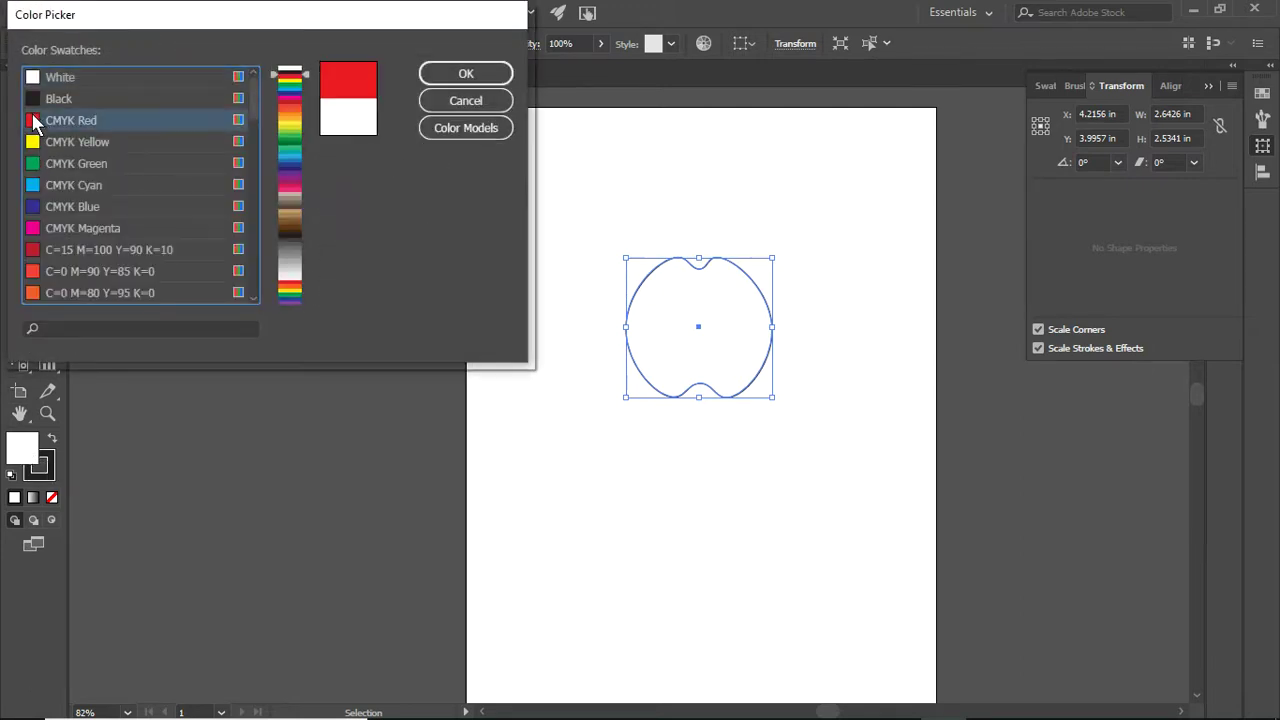
{"action": "left_click", "coordinate": [490, 74]}
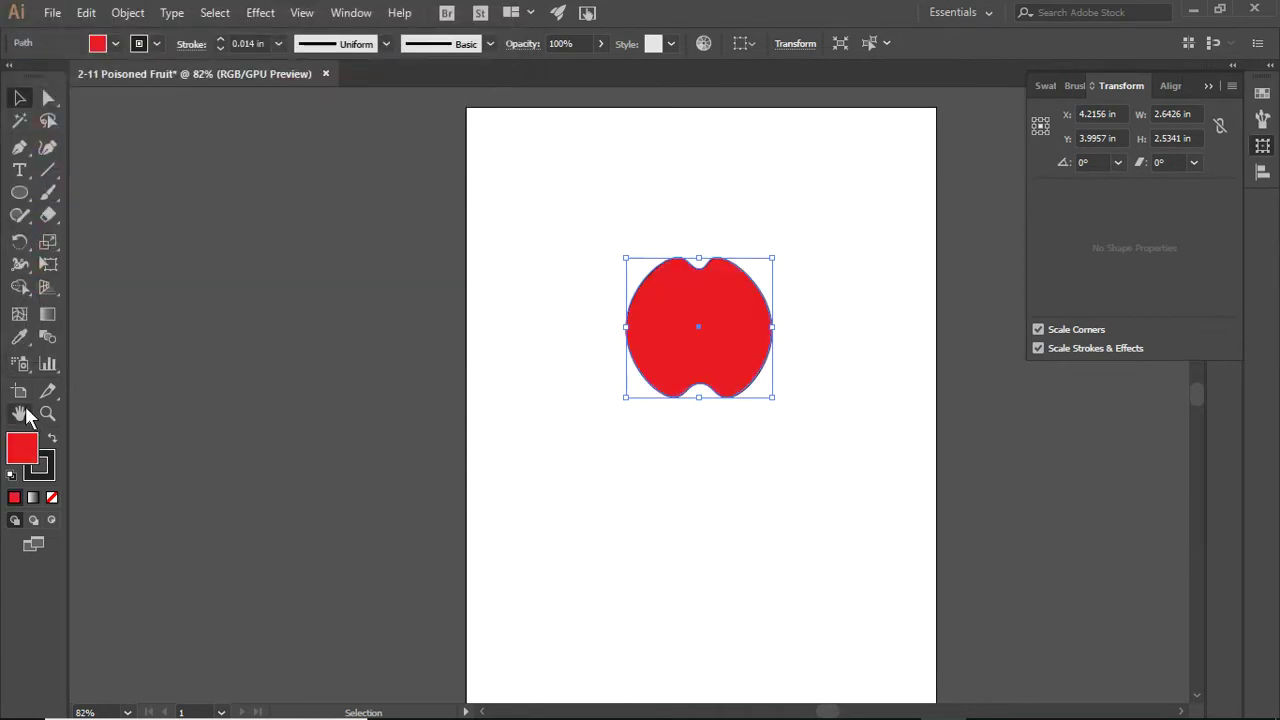
- Add a vertical mesh line from the top notch and a horizontal mesh line through the centre
{"action": "left_click", "coordinate": [20, 315]}
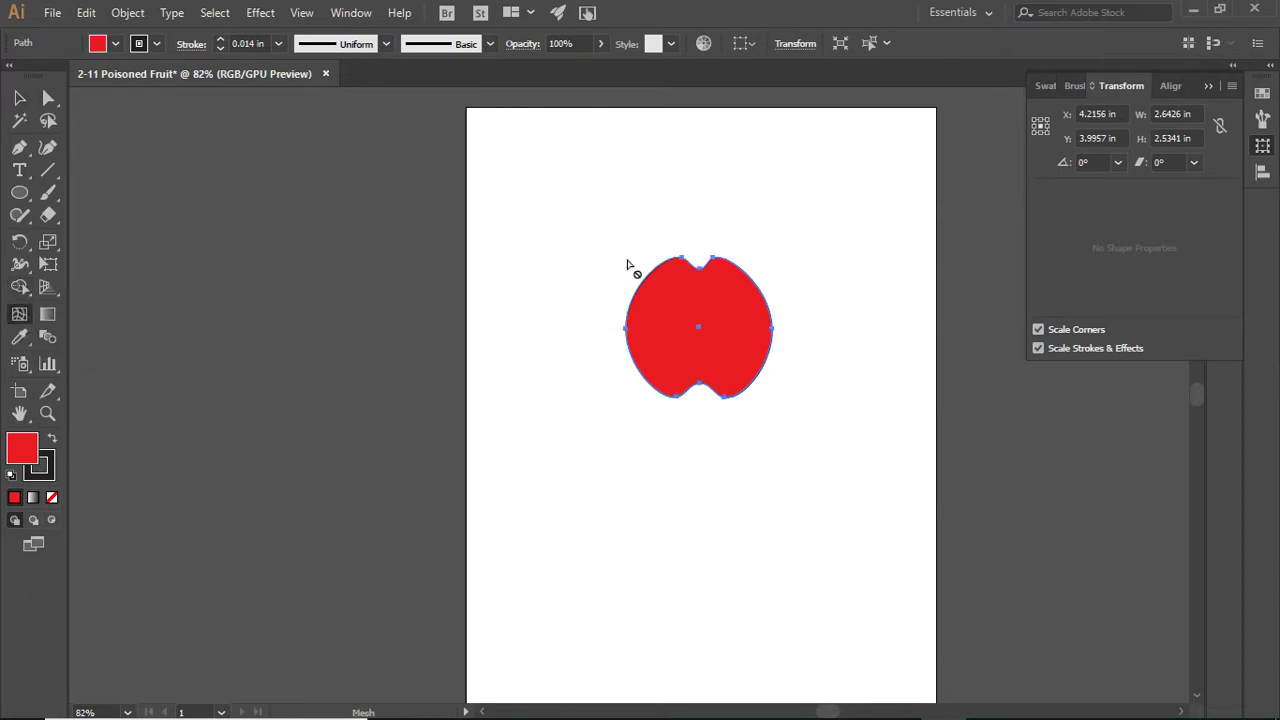
{"action": "left_click", "coordinate": [681, 259]}
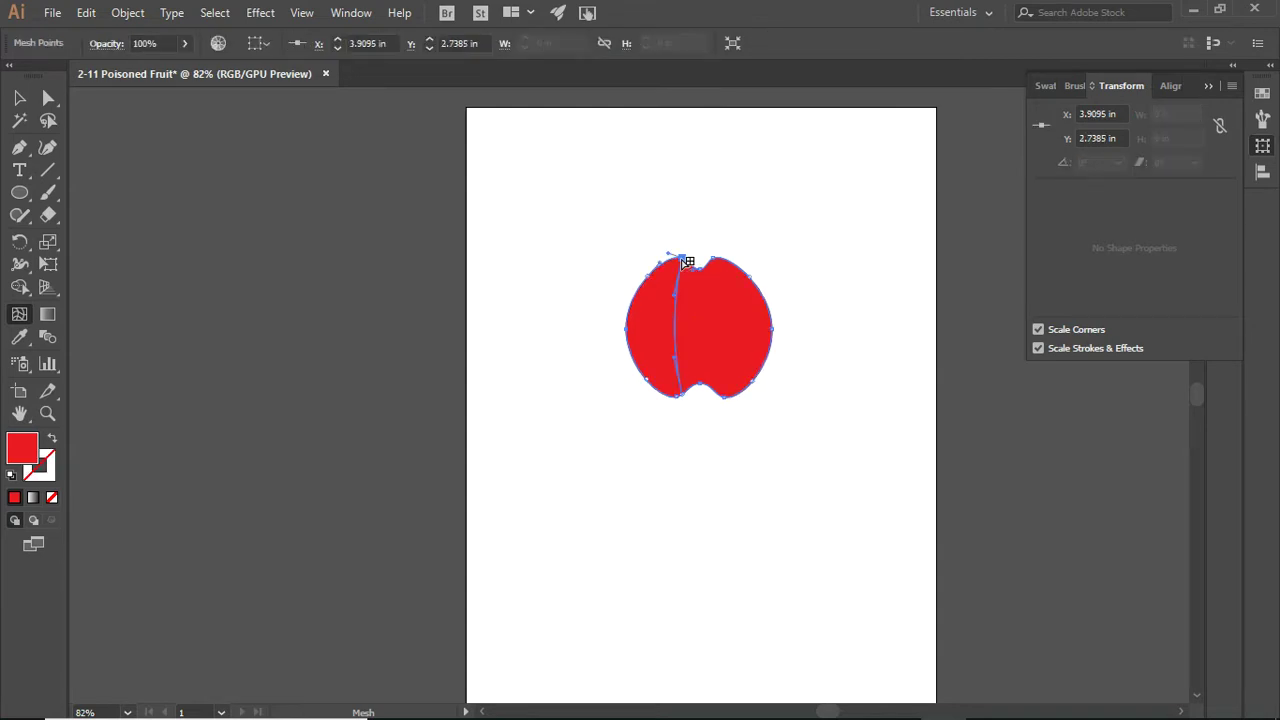
{"action": "left_click", "coordinate": [18, 98]}
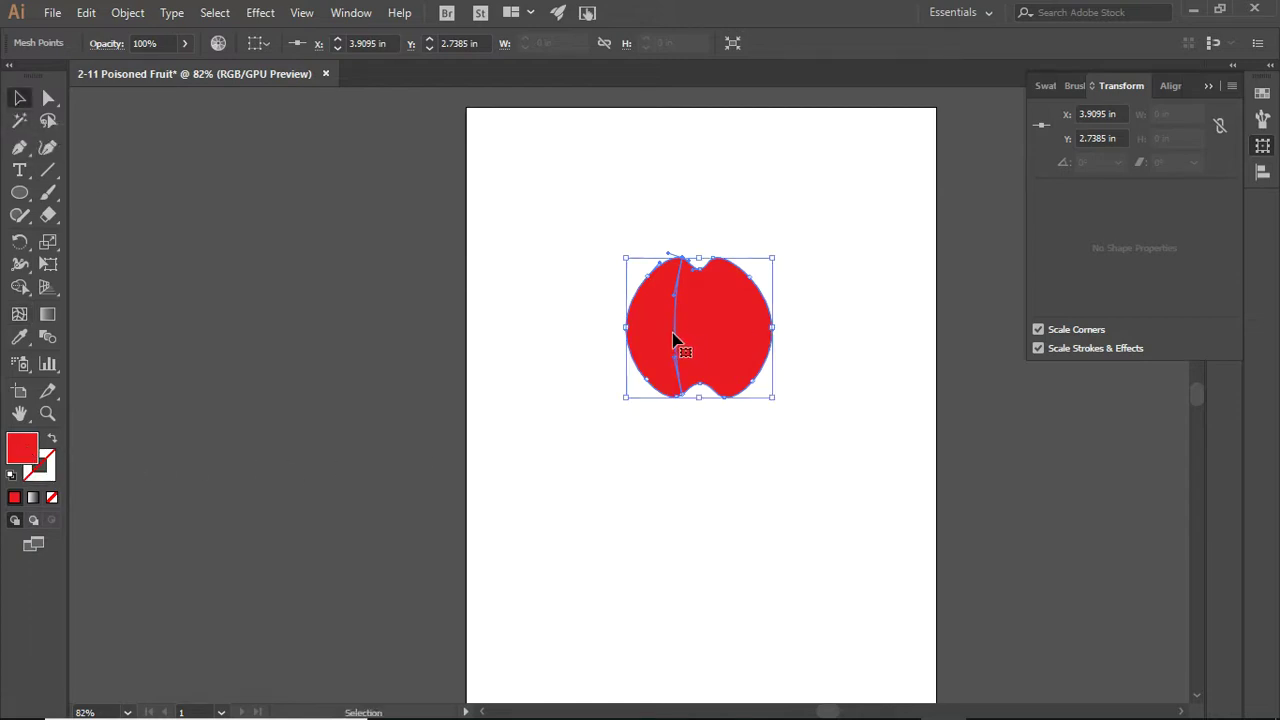
{"action": "left_click", "coordinate": [47, 147]}
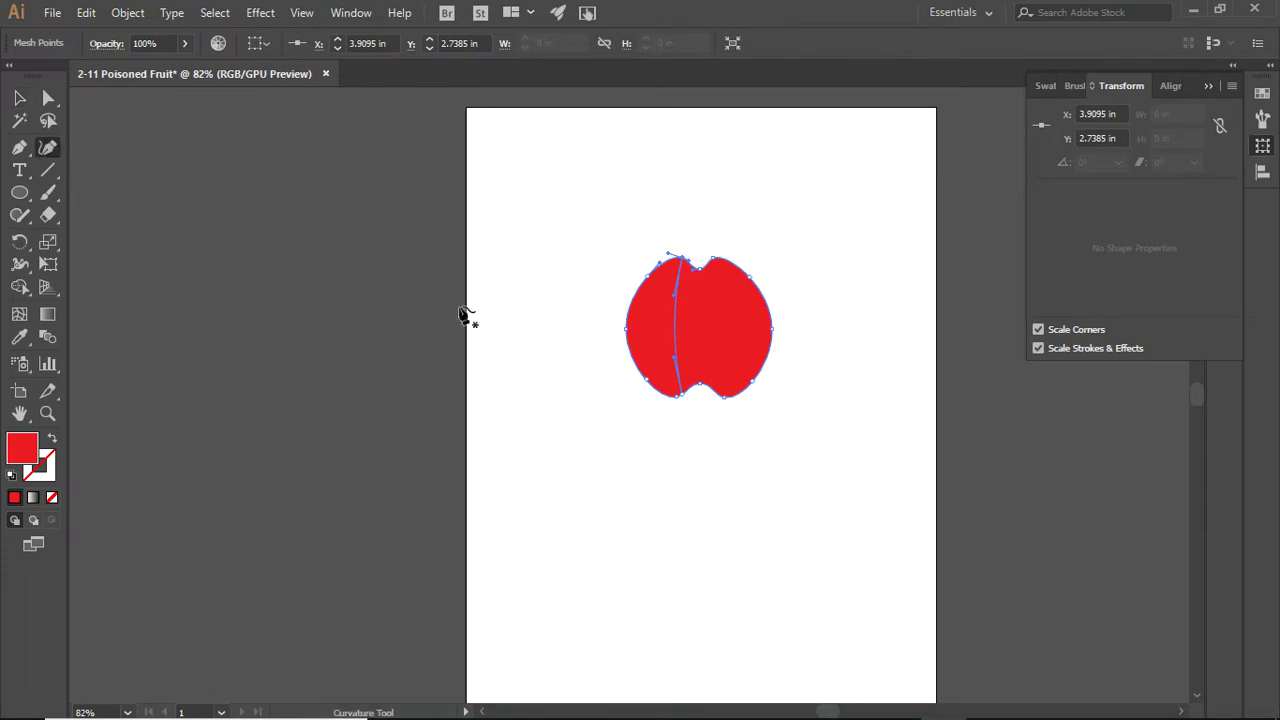
{"action": "left_click", "coordinate": [677, 330]}
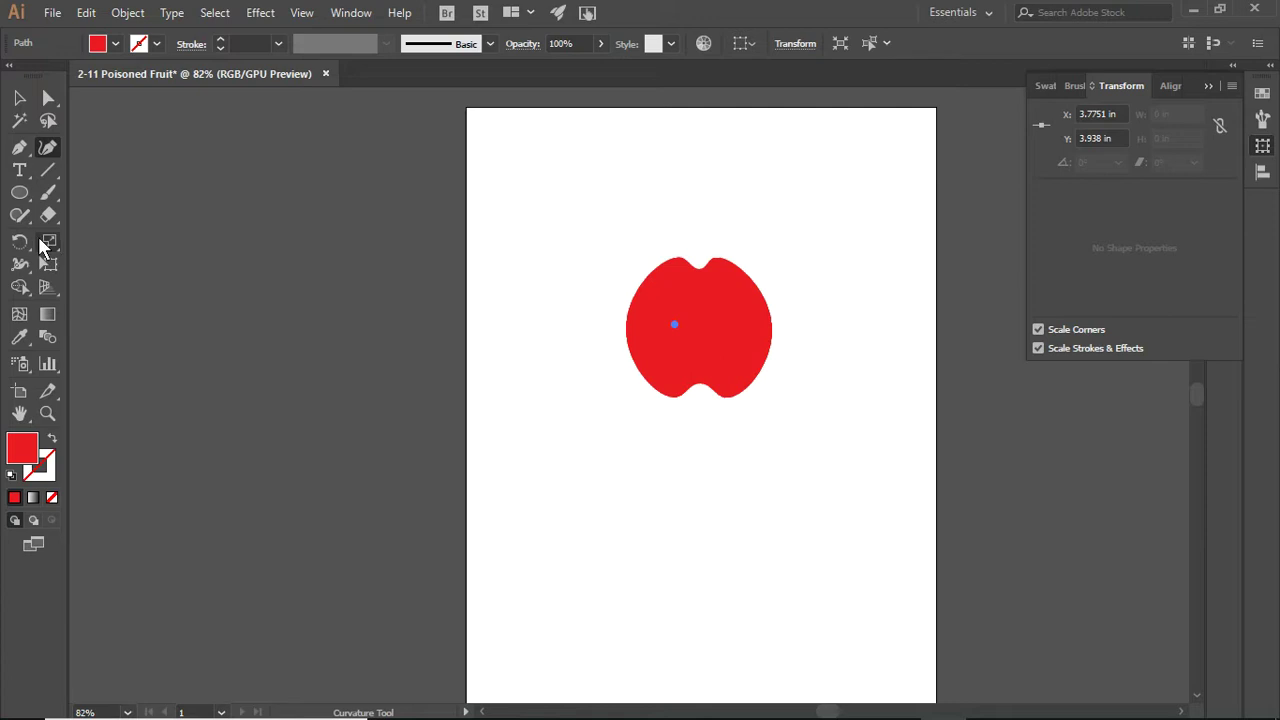
{"action": "left_click", "coordinate": [19, 313]}
{"action": "left_click", "coordinate": [680, 262]}
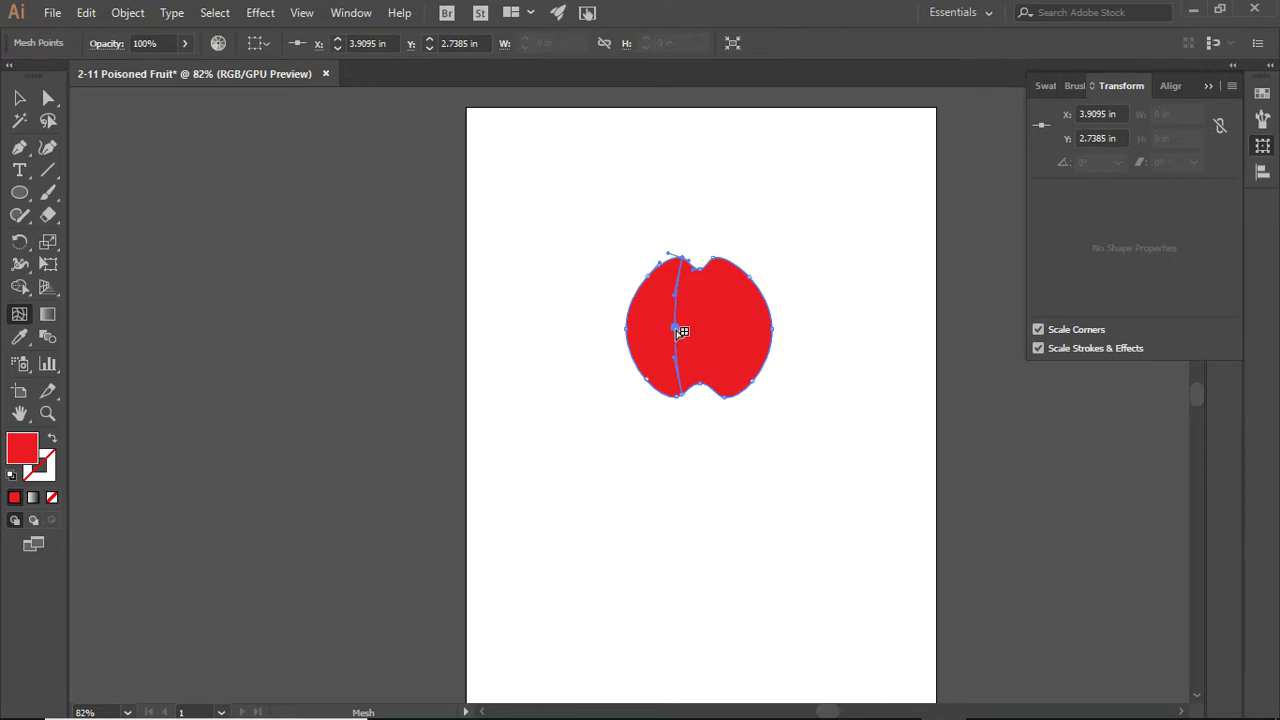
{"action": "left_click", "coordinate": [680, 331]}
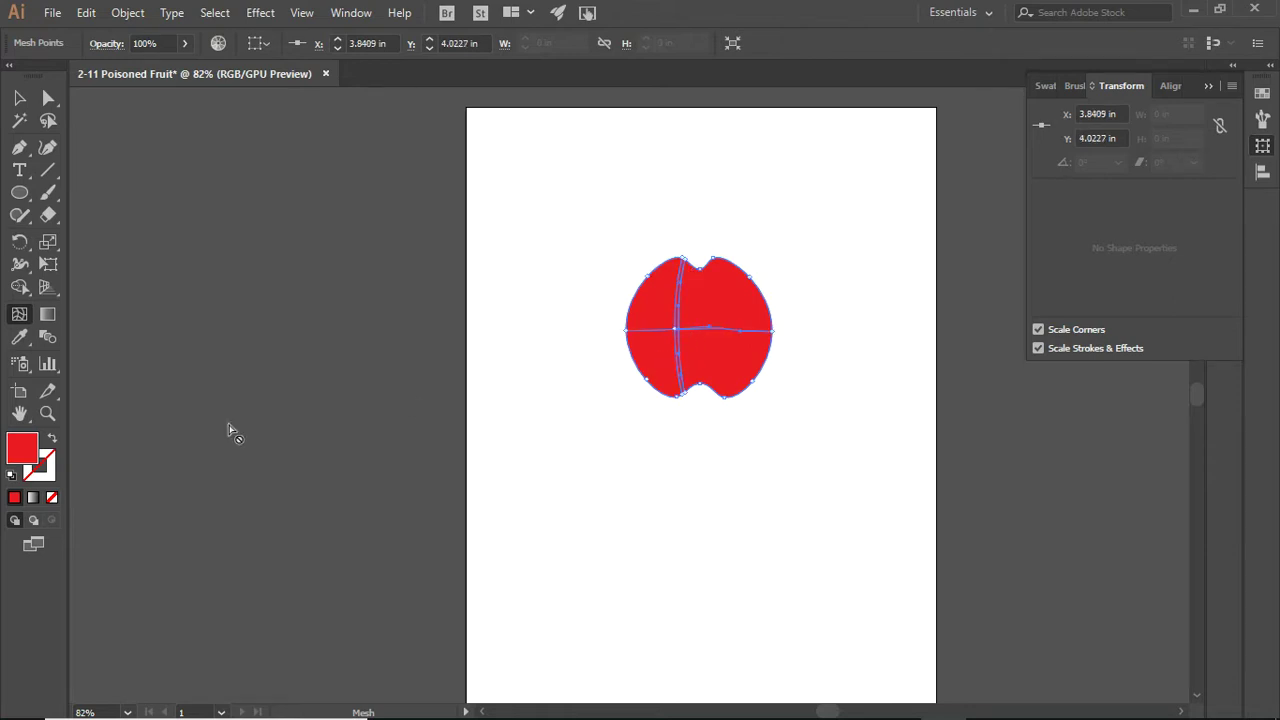
- Colour the new centre mesh point bright green
{"action": "double_click", "coordinate": [22, 450]}
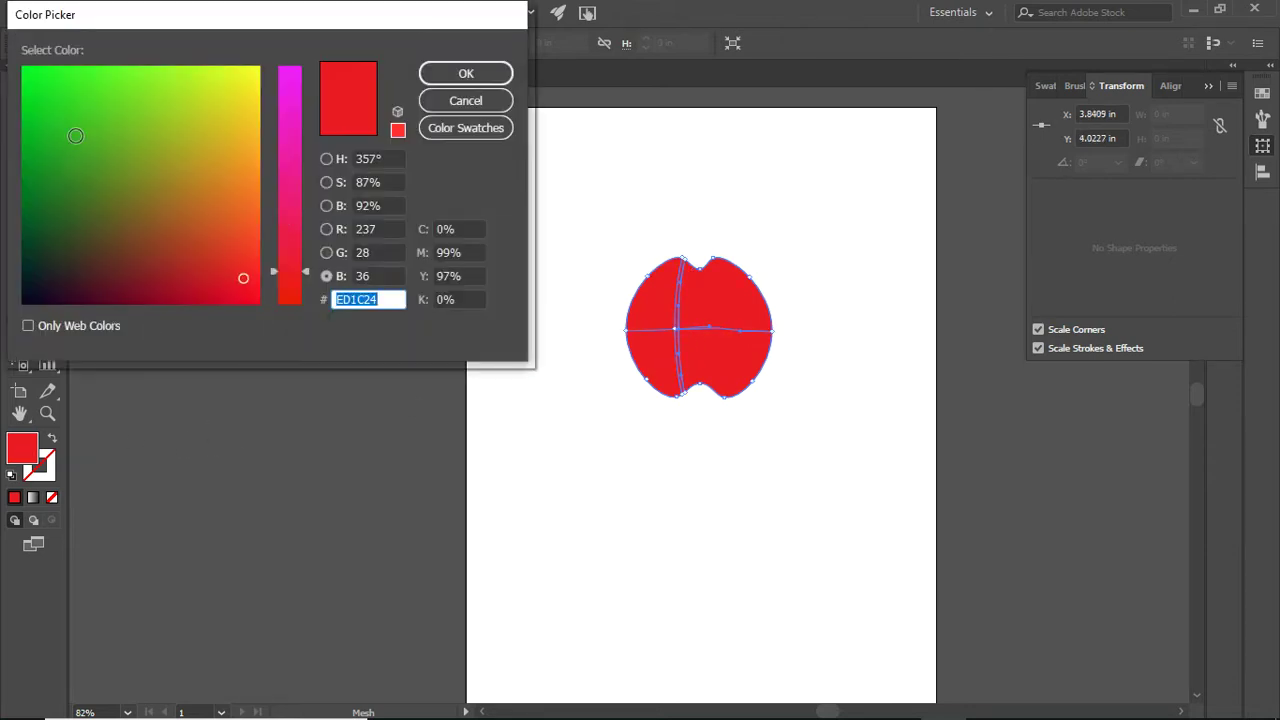
{"action": "left_click", "coordinate": [75, 135]}
{"action": "left_click", "coordinate": [462, 78]}
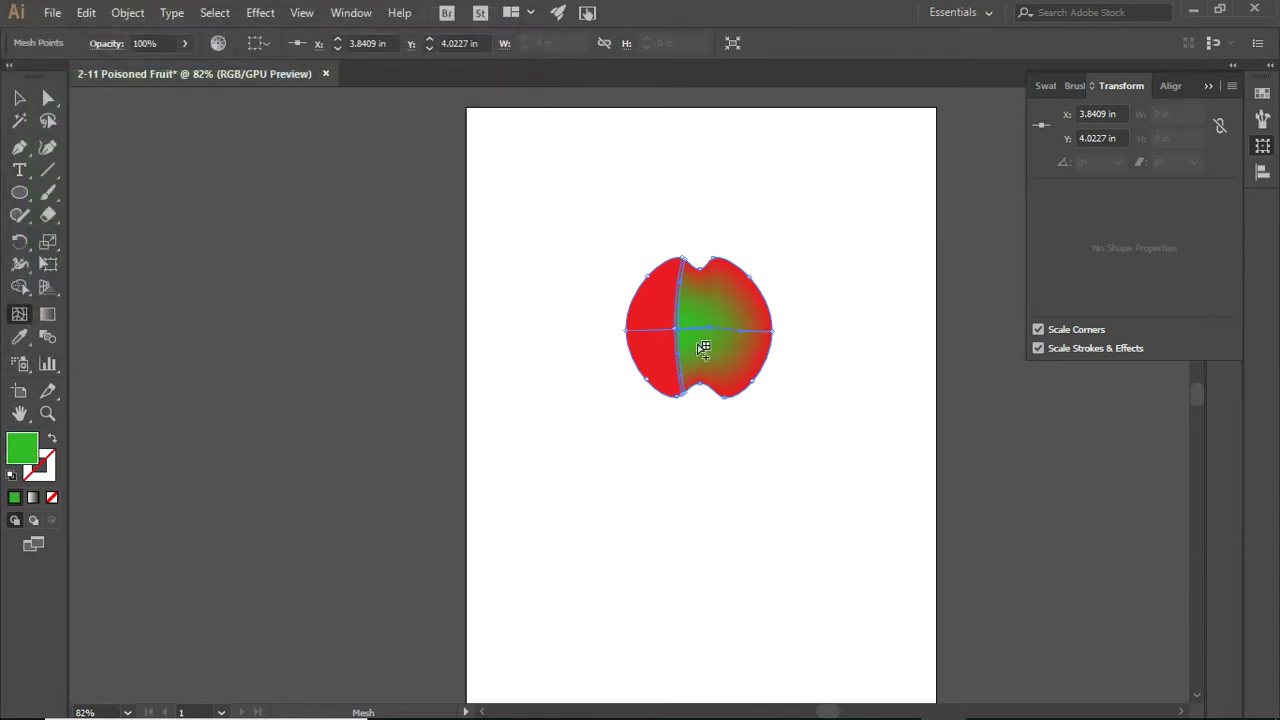
- Select the mesh crossing point and fill it with dark green C=90 M=30 Y=95 K=30
{"action": "scroll", "coordinate": [703, 347], "scroll_direction": "up", "scroll_amount": 6}
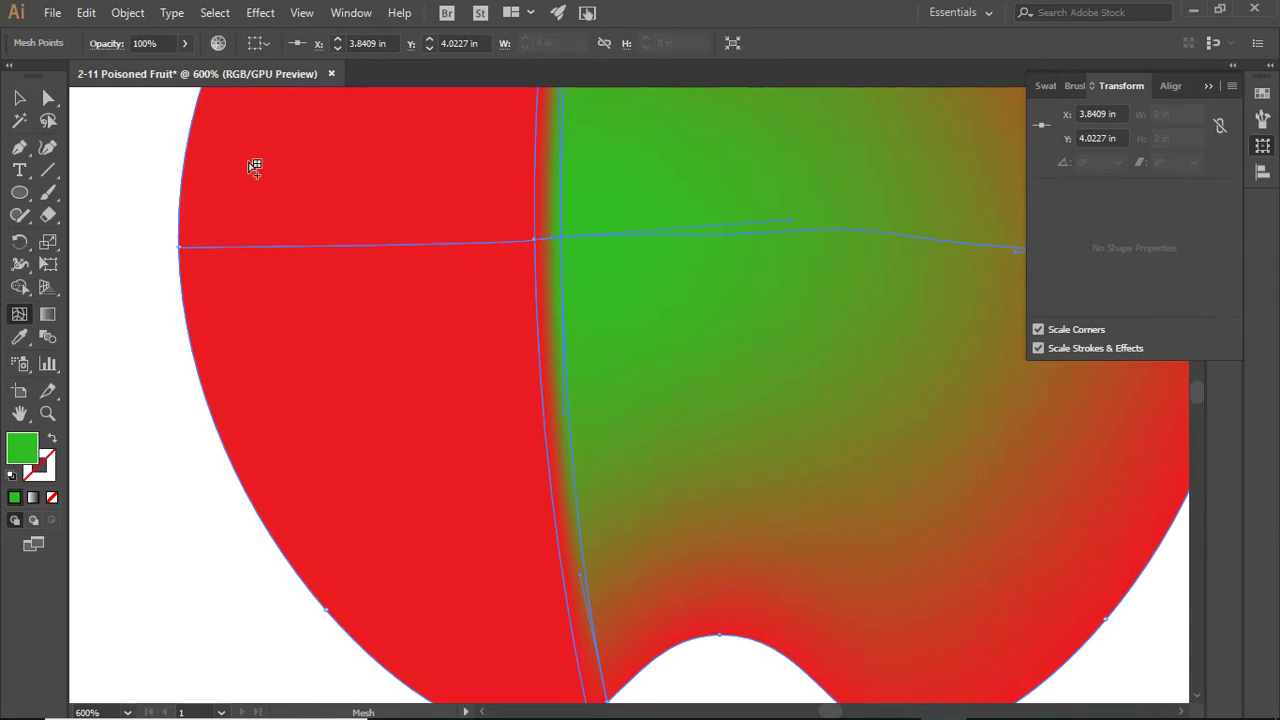
{"action": "key", "text": "a"}
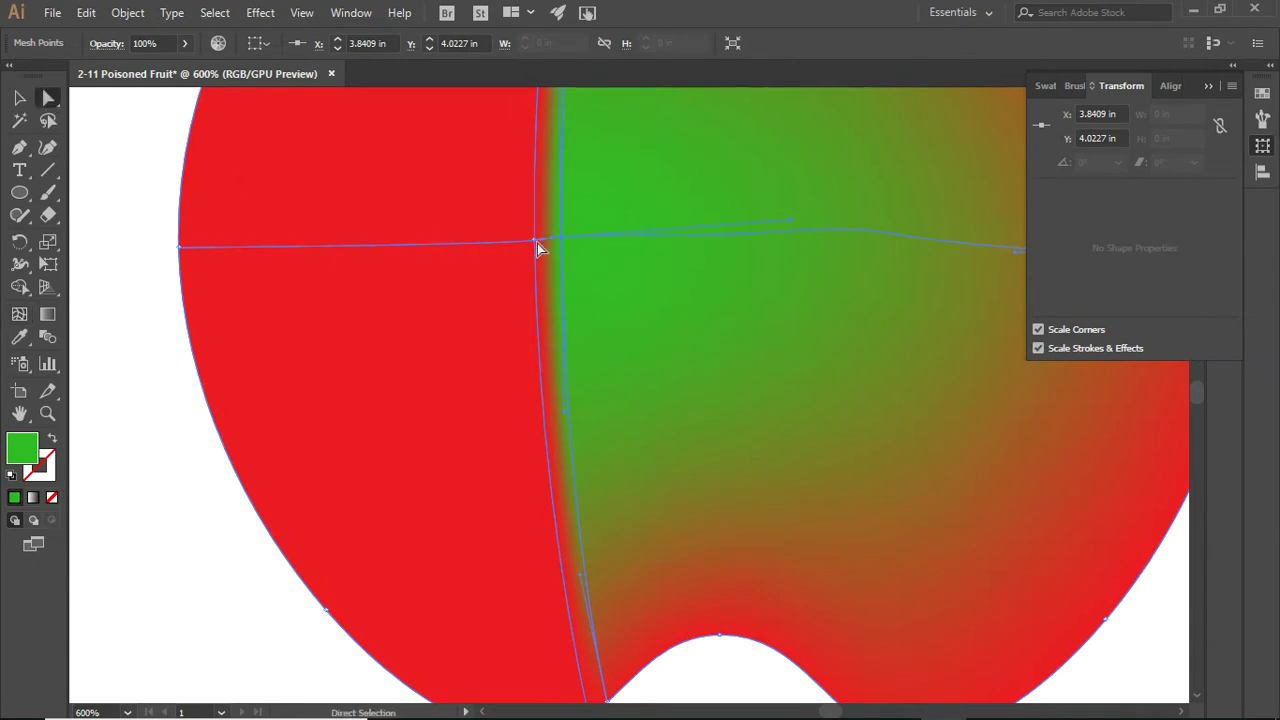
{"action": "left_click", "coordinate": [537, 242]}
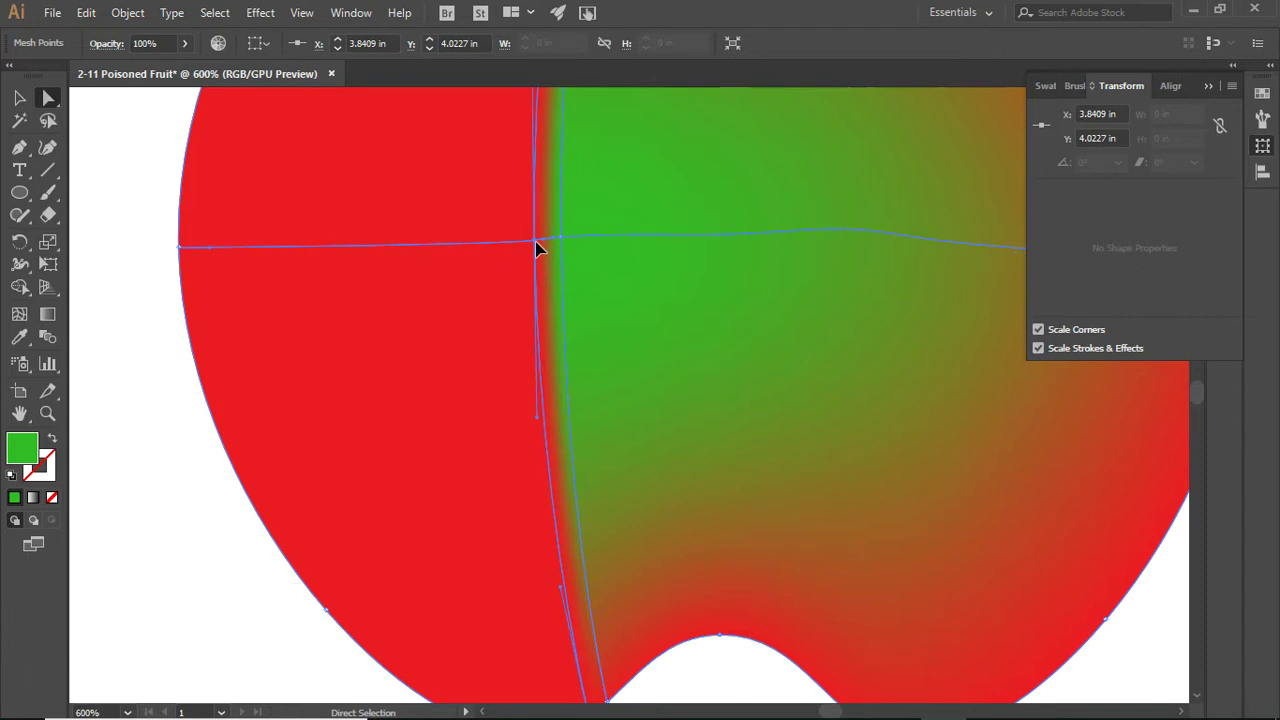
{"action": "double_click", "coordinate": [33, 452]}
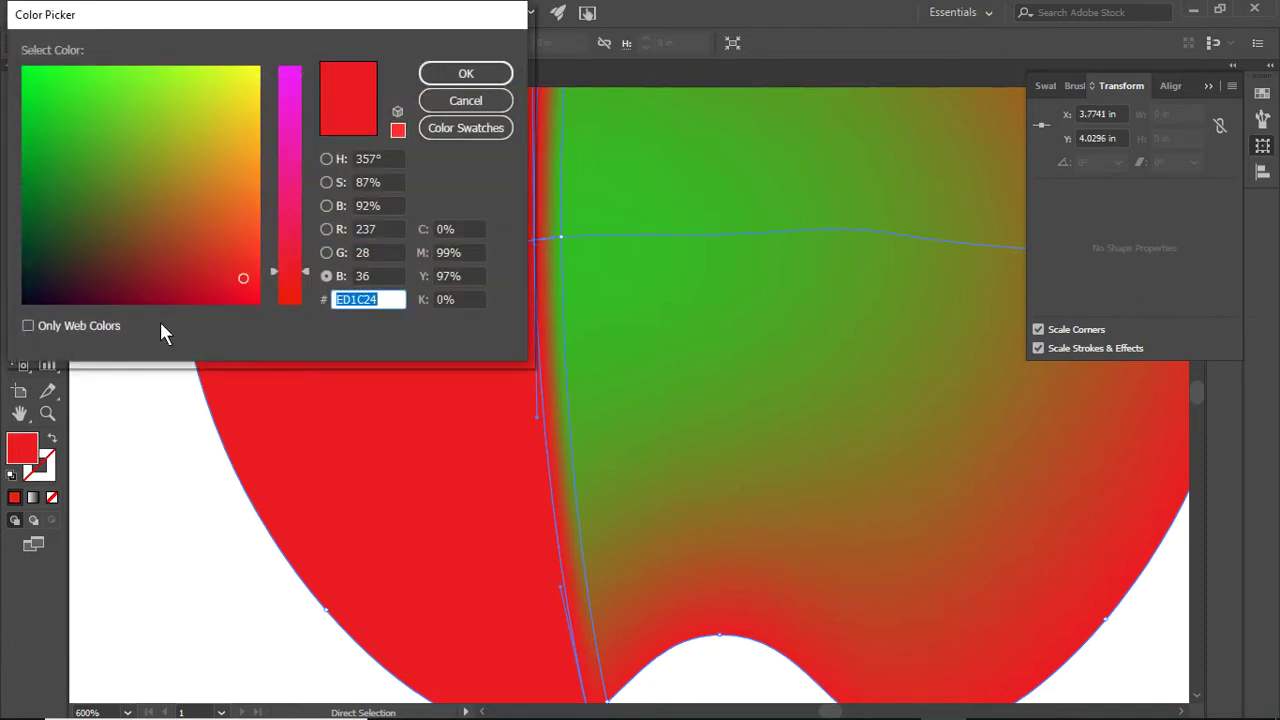
{"action": "left_click", "coordinate": [482, 128]}
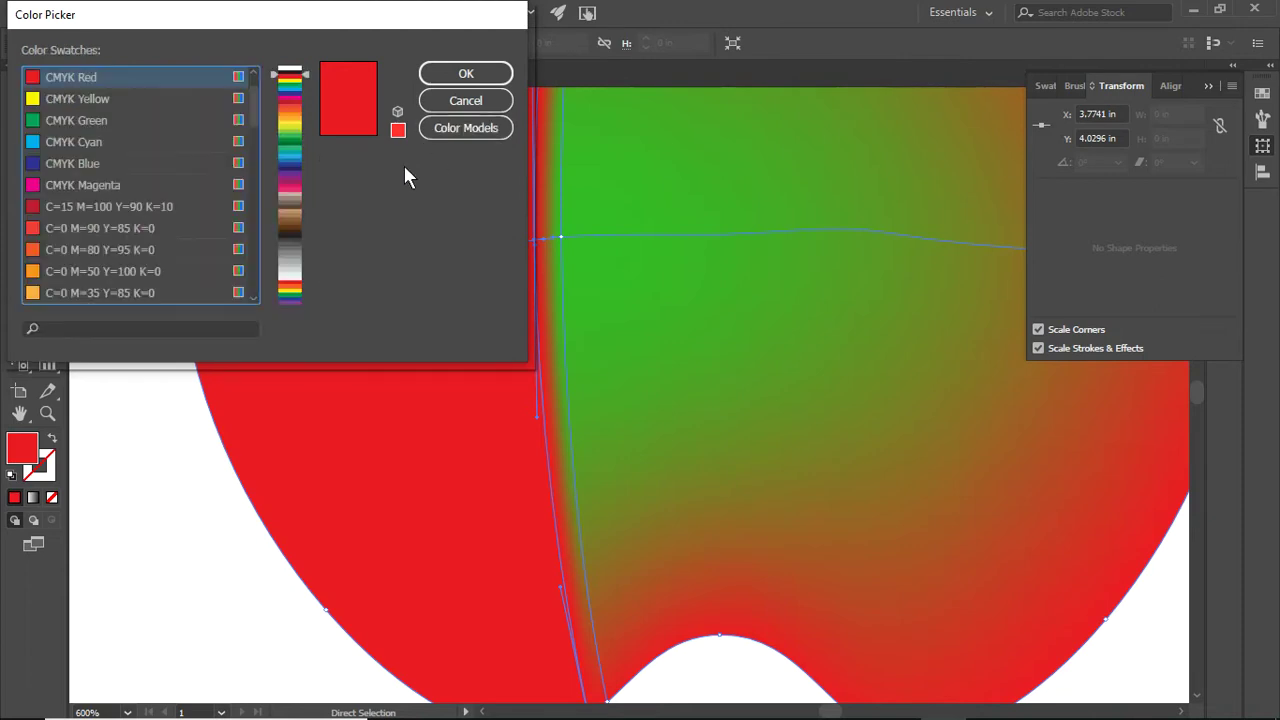
{"action": "left_click", "coordinate": [294, 142]}
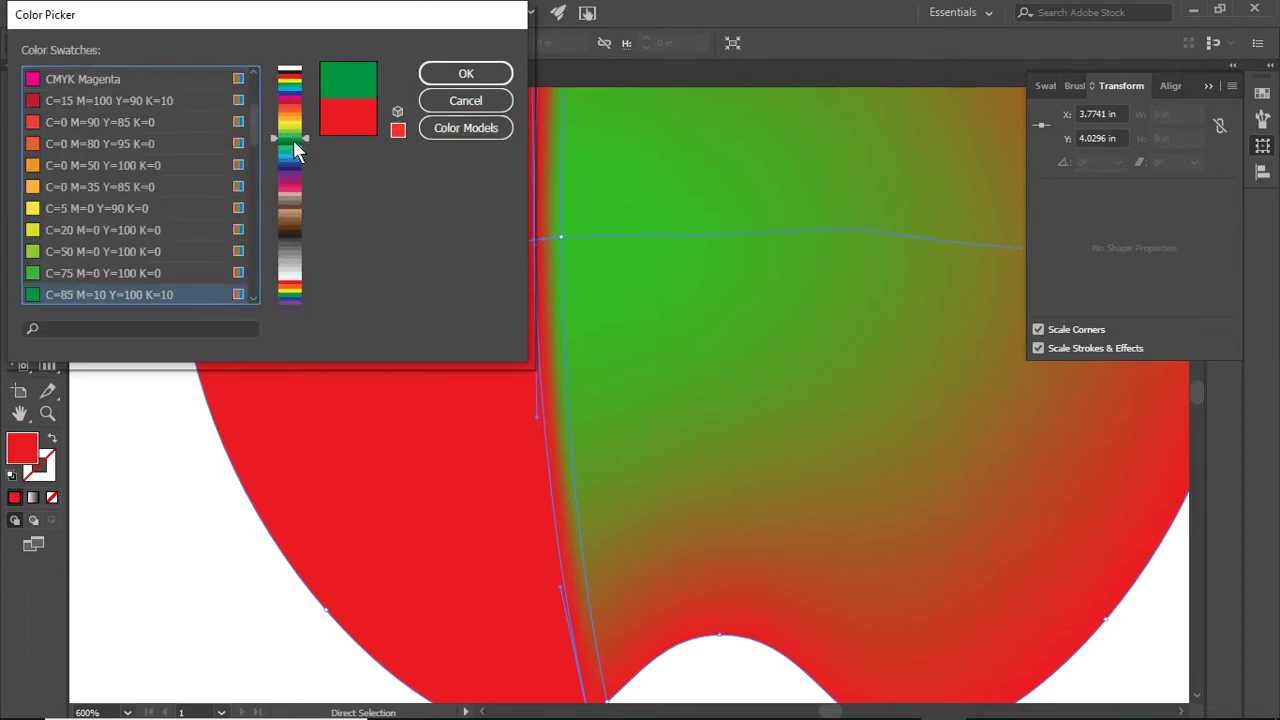
{"action": "scroll", "coordinate": [76, 275], "scroll_direction": "down", "scroll_amount": 2}
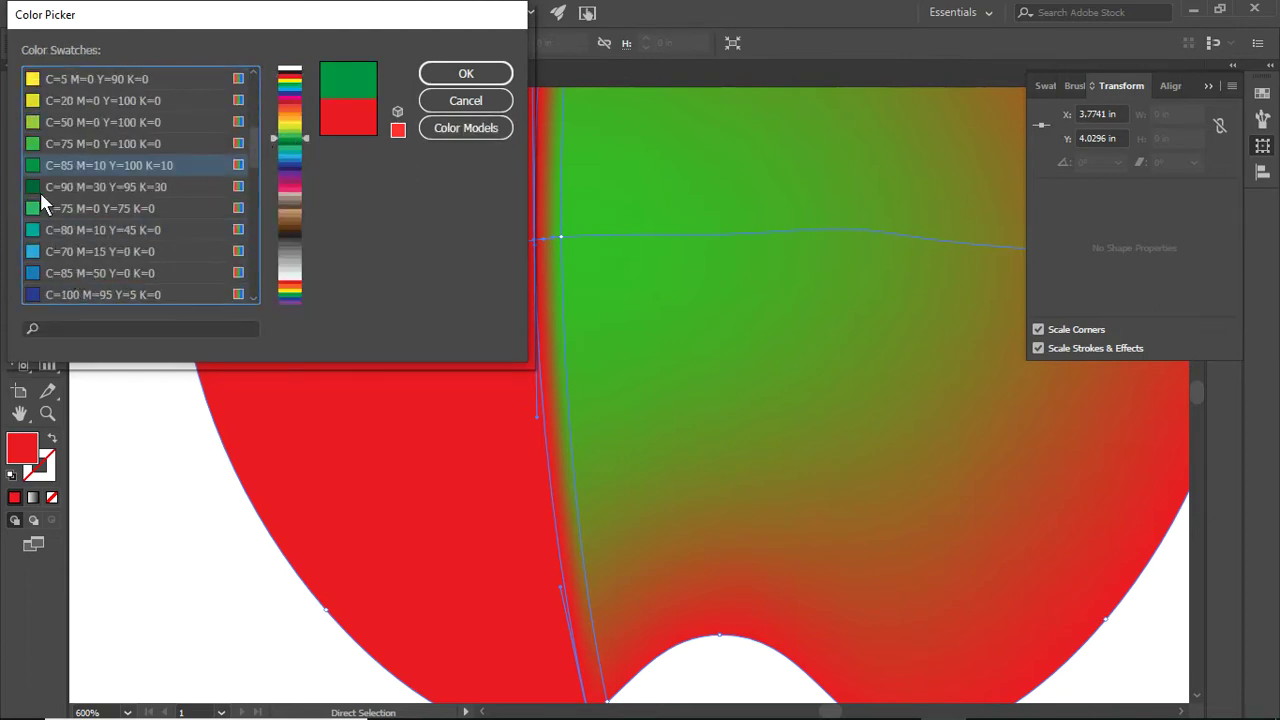
{"action": "left_click", "coordinate": [33, 190]}
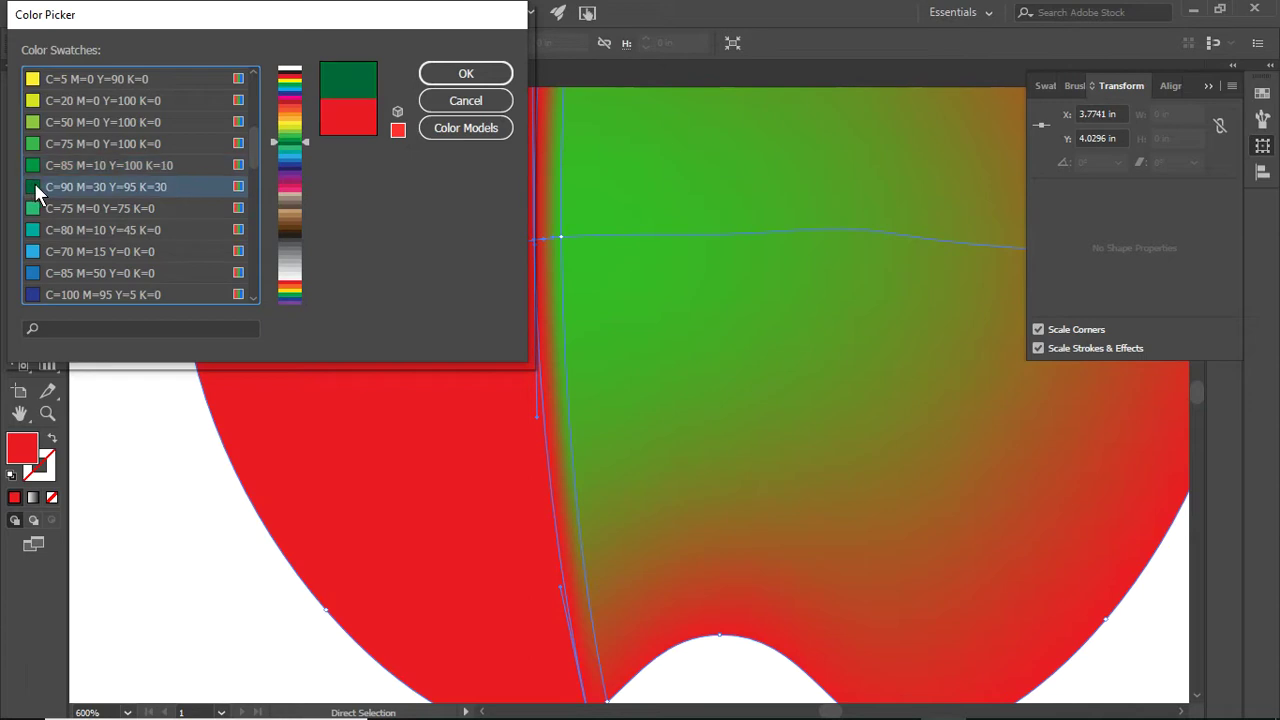
{"action": "left_click", "coordinate": [463, 76]}
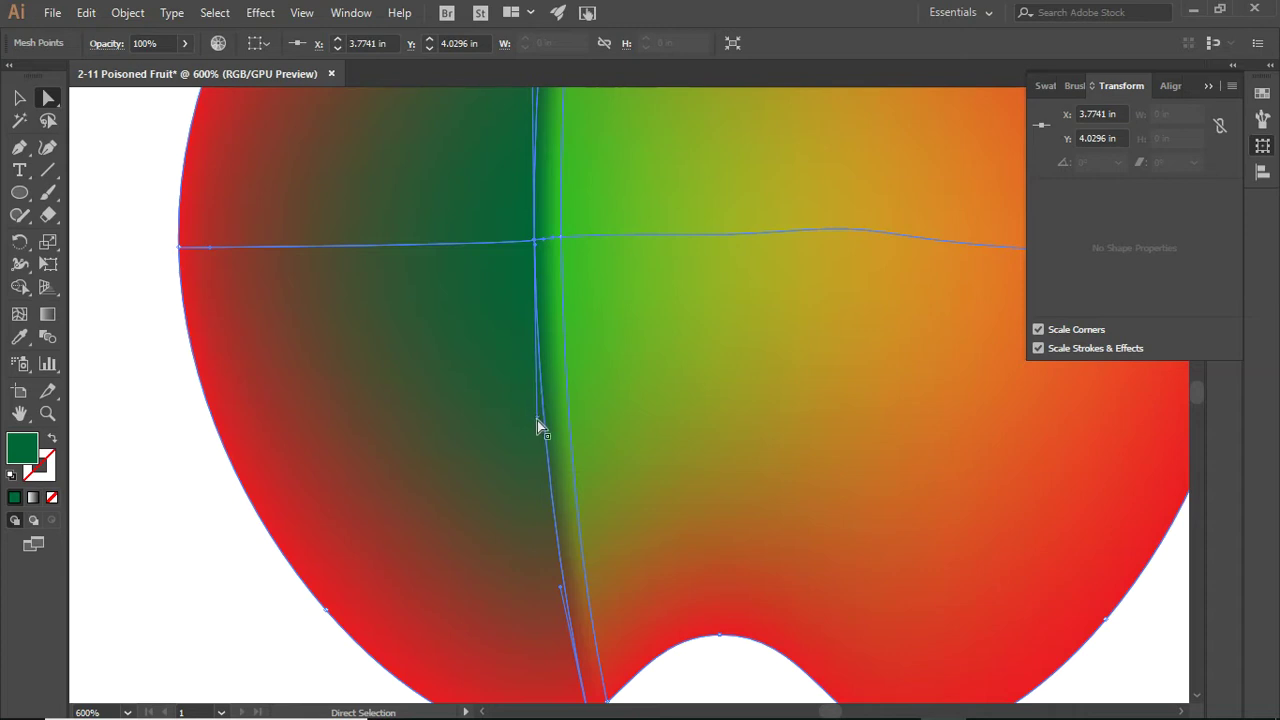
- Drag the mesh point's handle left so the vertical line bends around the bright green centre
{"action": "left_click_drag", "start_coordinate": [537, 422], "coordinate": [416, 431]}
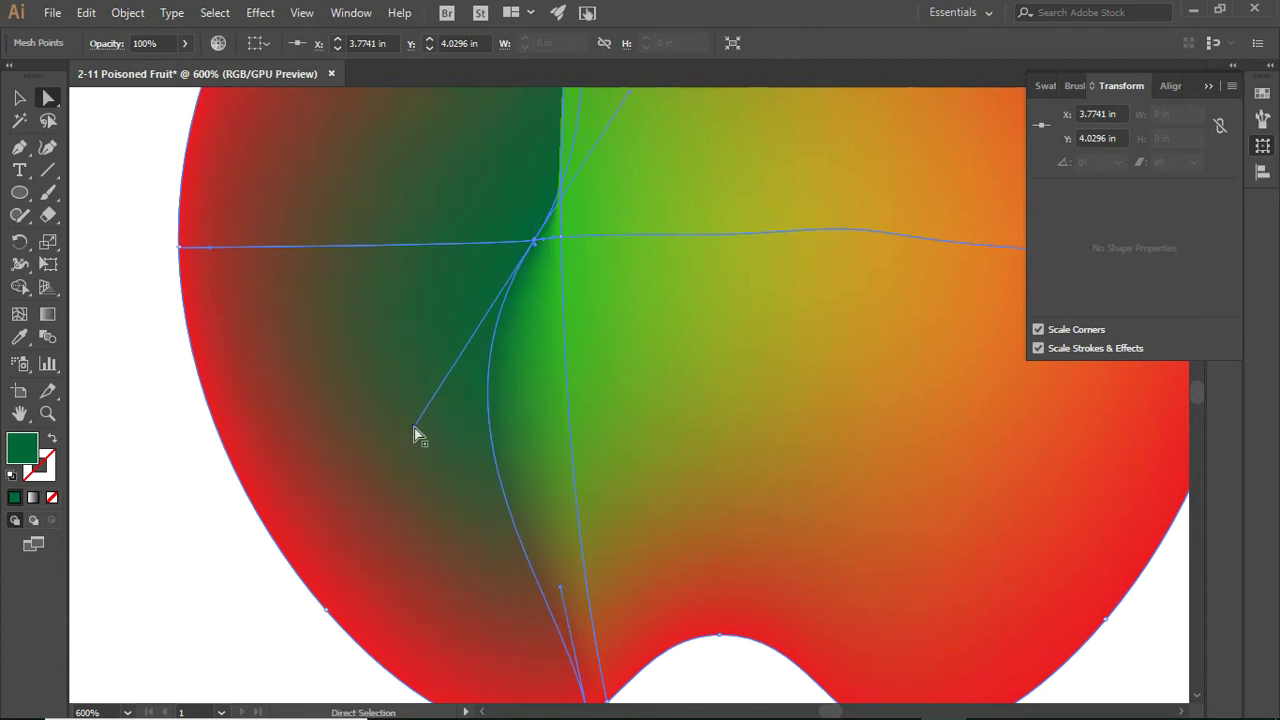
{"action": "left_click", "coordinate": [563, 241]}
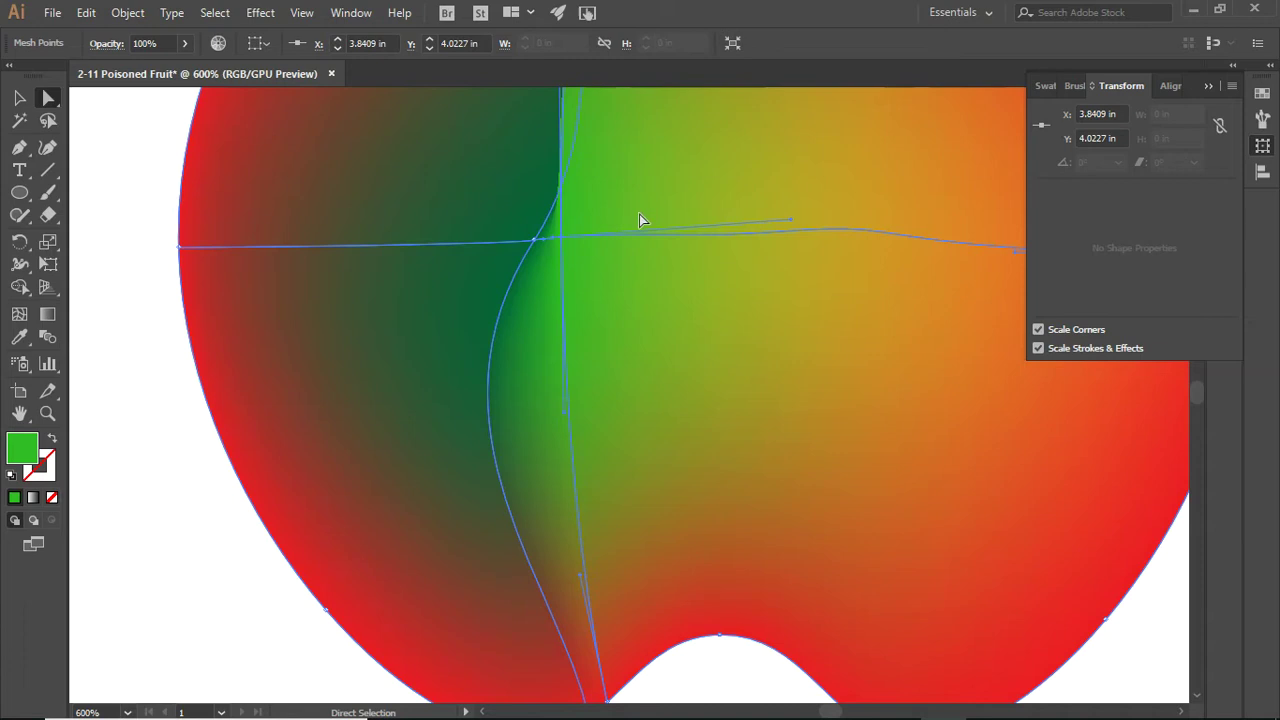
{"action": "scroll", "coordinate": [639, 214], "scroll_direction": "up", "scroll_amount": 2}
{"action": "scroll", "coordinate": [638, 214], "scroll_direction": "up", "scroll_amount": 2}
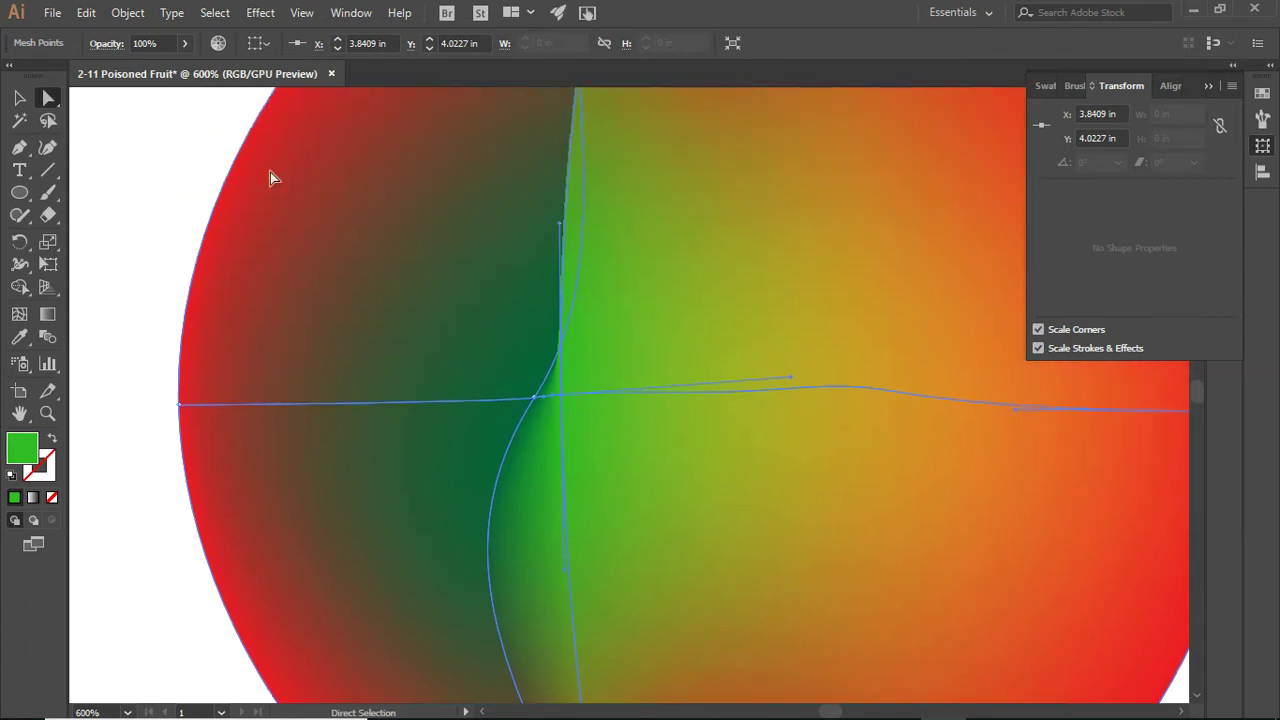
{"action": "left_click", "coordinate": [48, 147]}
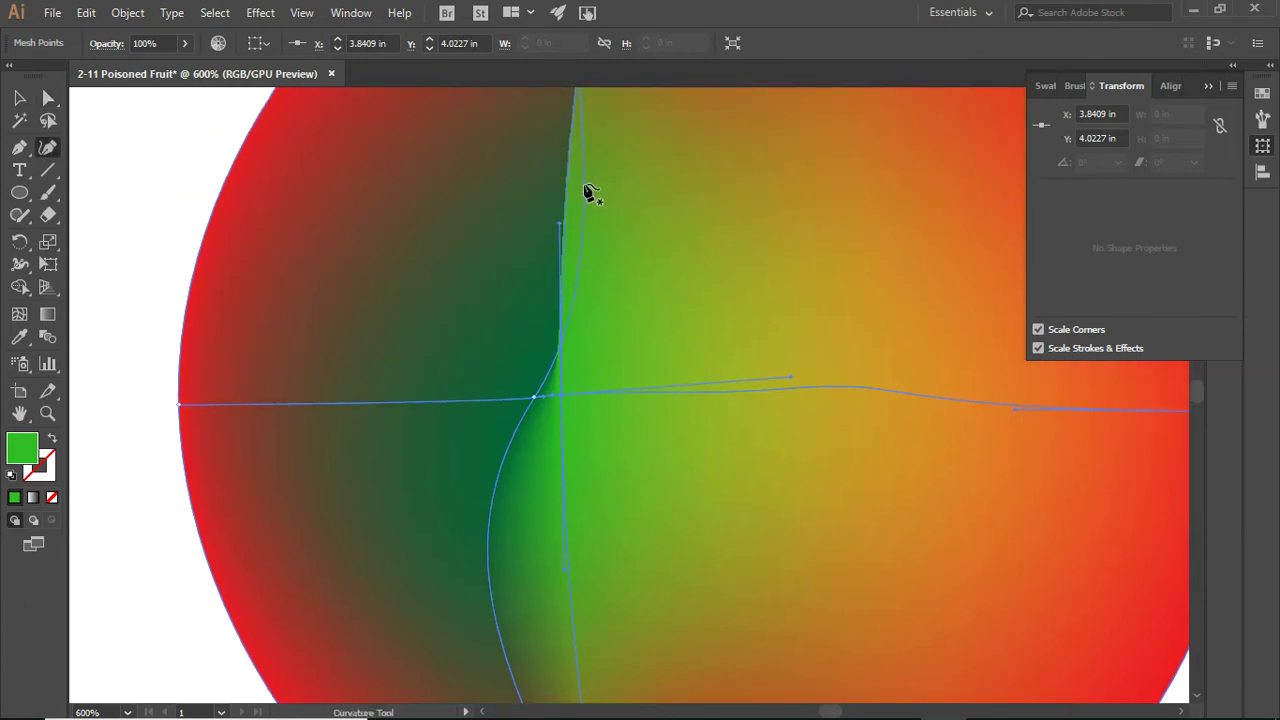
{"action": "left_click", "coordinate": [584, 186]}
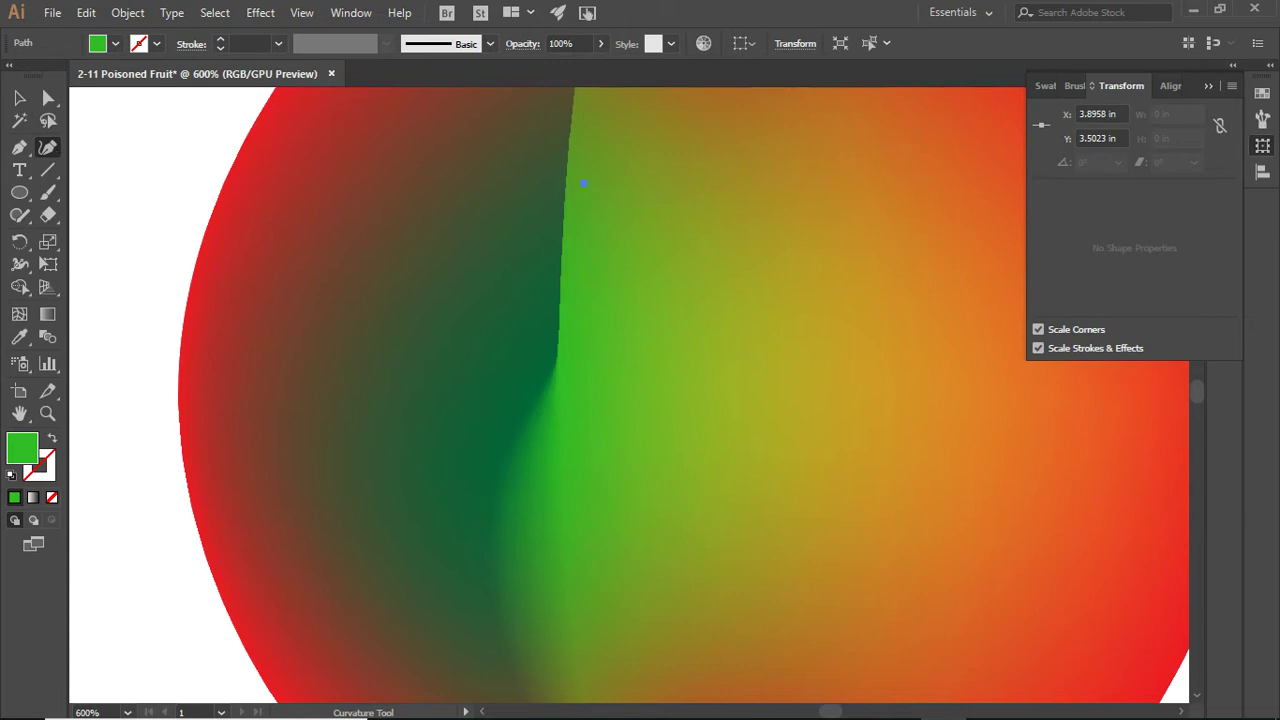
- Dismiss the single-point mesh alert caused by clicking the stray anchor with the Mesh Tool
{"action": "left_click", "coordinate": [20, 315]}
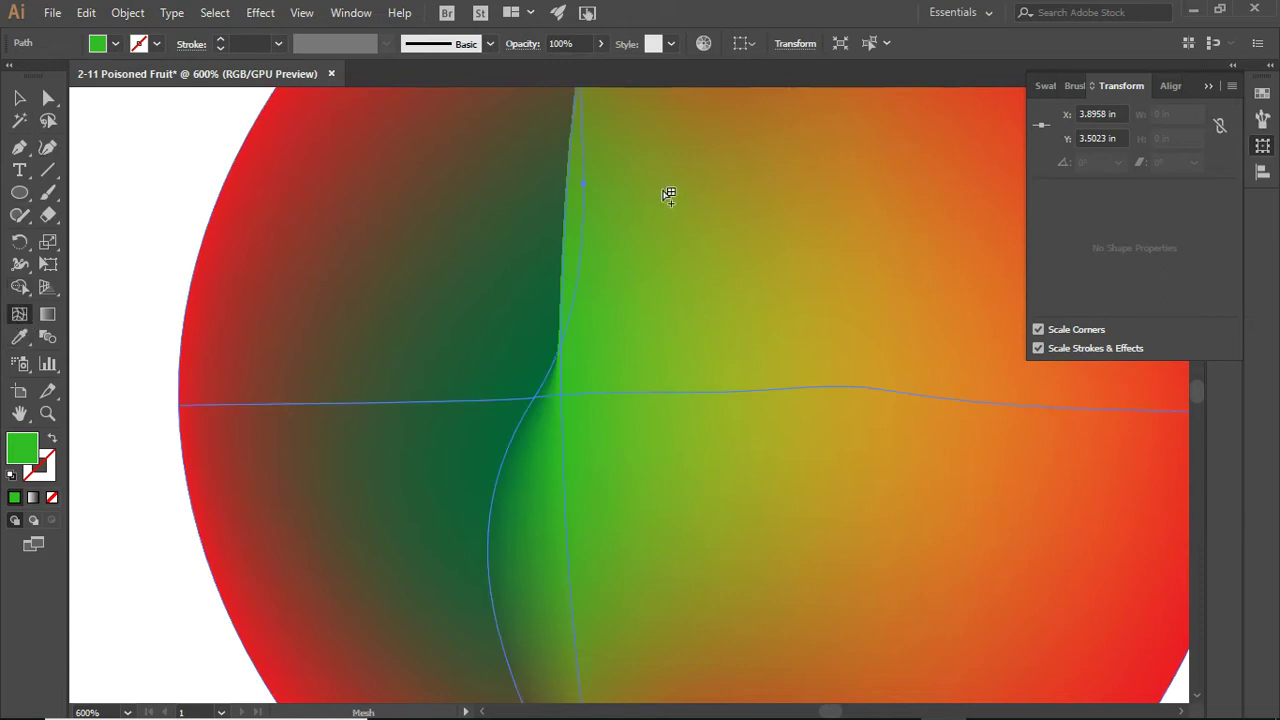
{"action": "left_click", "coordinate": [585, 186]}
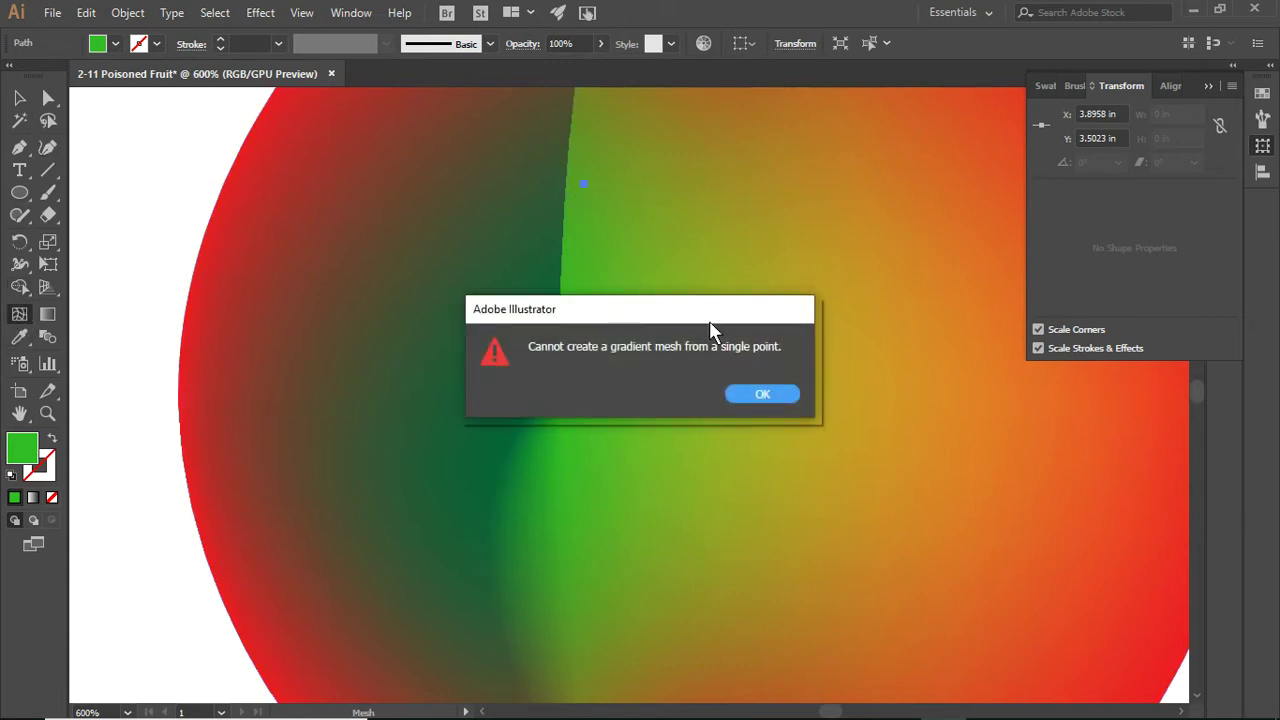
{"action": "left_click", "coordinate": [790, 399]}
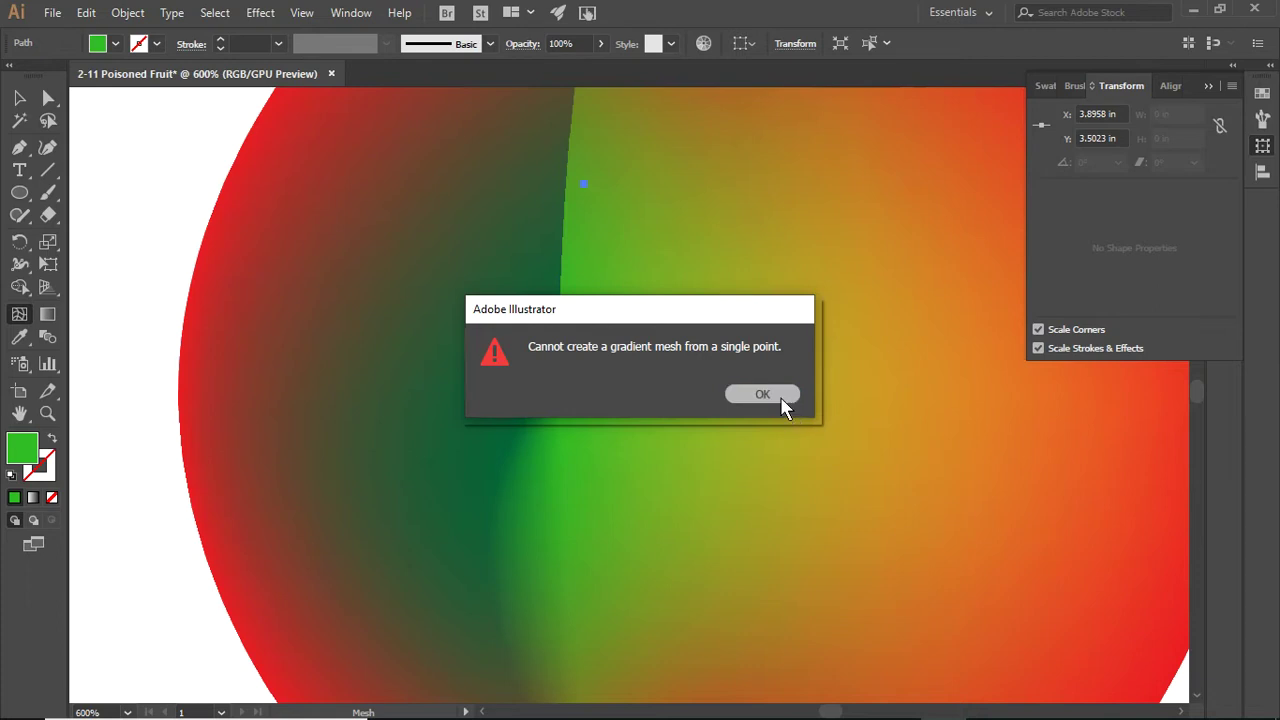
- Add a CMYK Yellow mesh point near the top, then drag out another mesh point up-right
{"action": "left_click", "coordinate": [586, 206]}
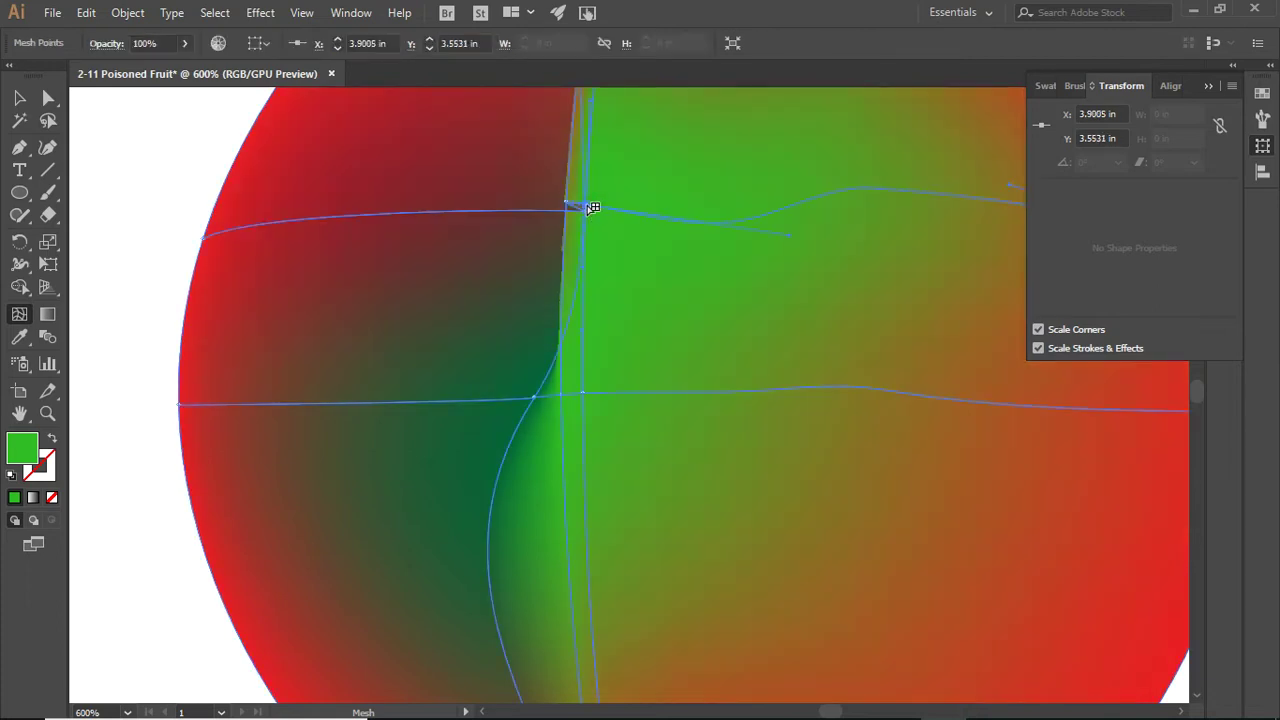
{"action": "double_click", "coordinate": [19, 462]}
{"action": "left_click", "coordinate": [493, 130]}
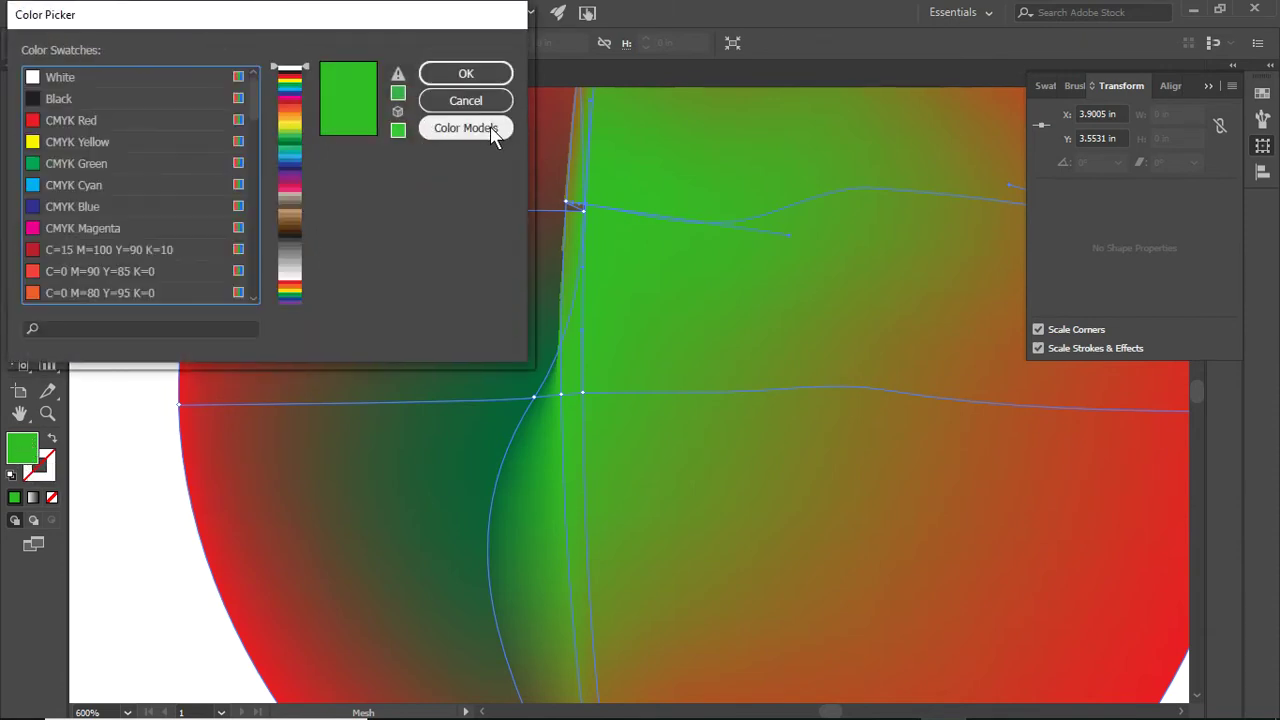
{"action": "left_click", "coordinate": [289, 118]}
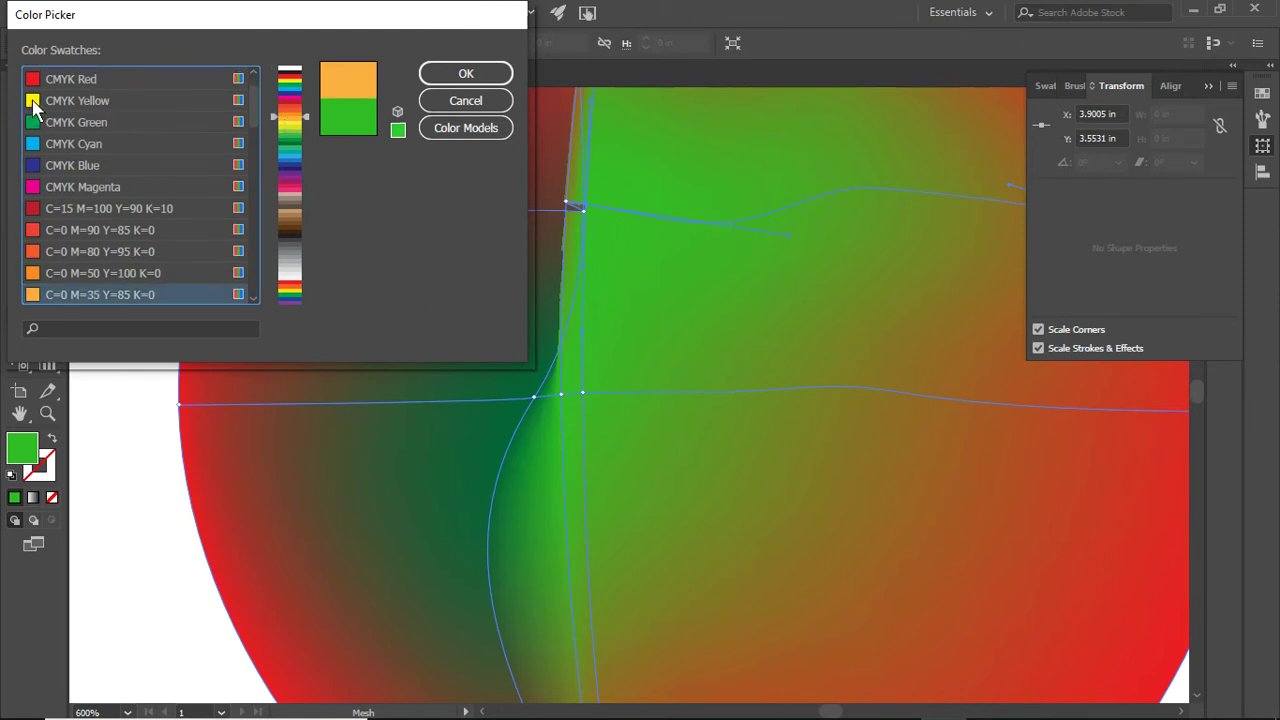
{"action": "left_click", "coordinate": [33, 101]}
{"action": "left_click", "coordinate": [440, 72]}
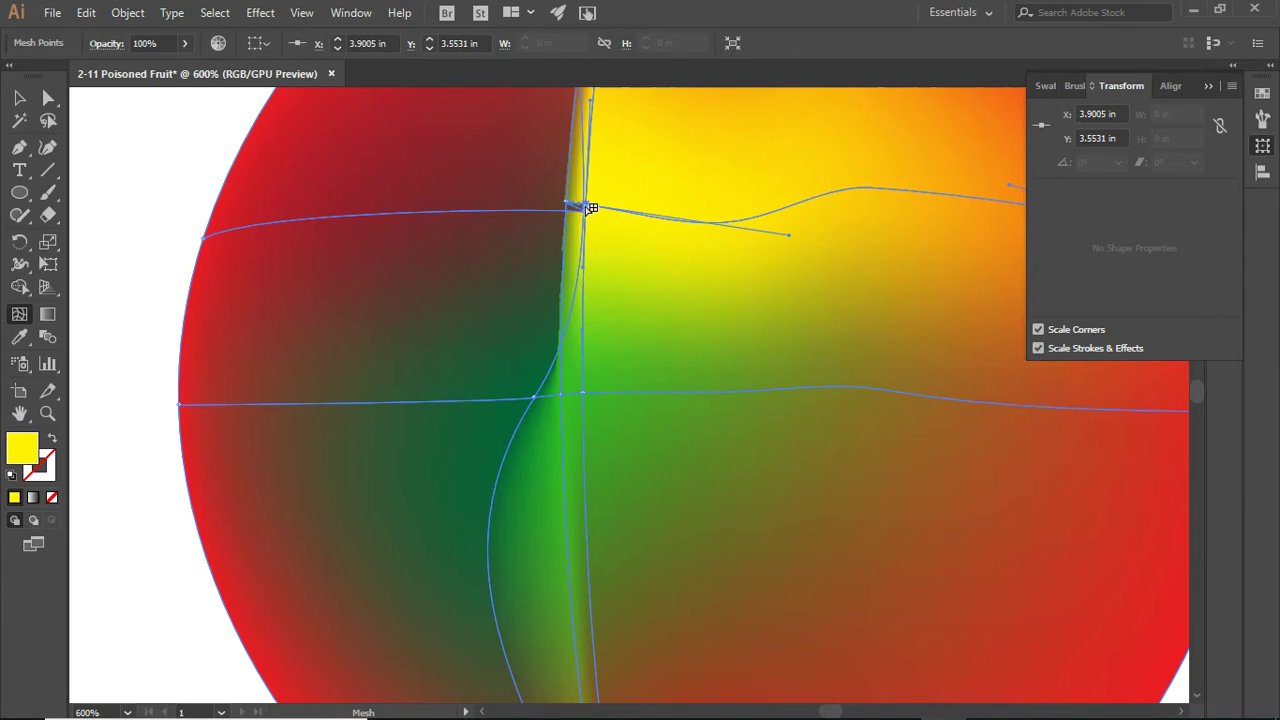
{"action": "left_click_drag", "start_coordinate": [596, 208], "coordinate": [790, 152]}
- Add a mesh point in the fruit's right half coloured red-orange C=0 M=80 Y=95 K=0
{"action": "scroll", "coordinate": [803, 155], "scroll_direction": "down", "scroll_amount": 4}
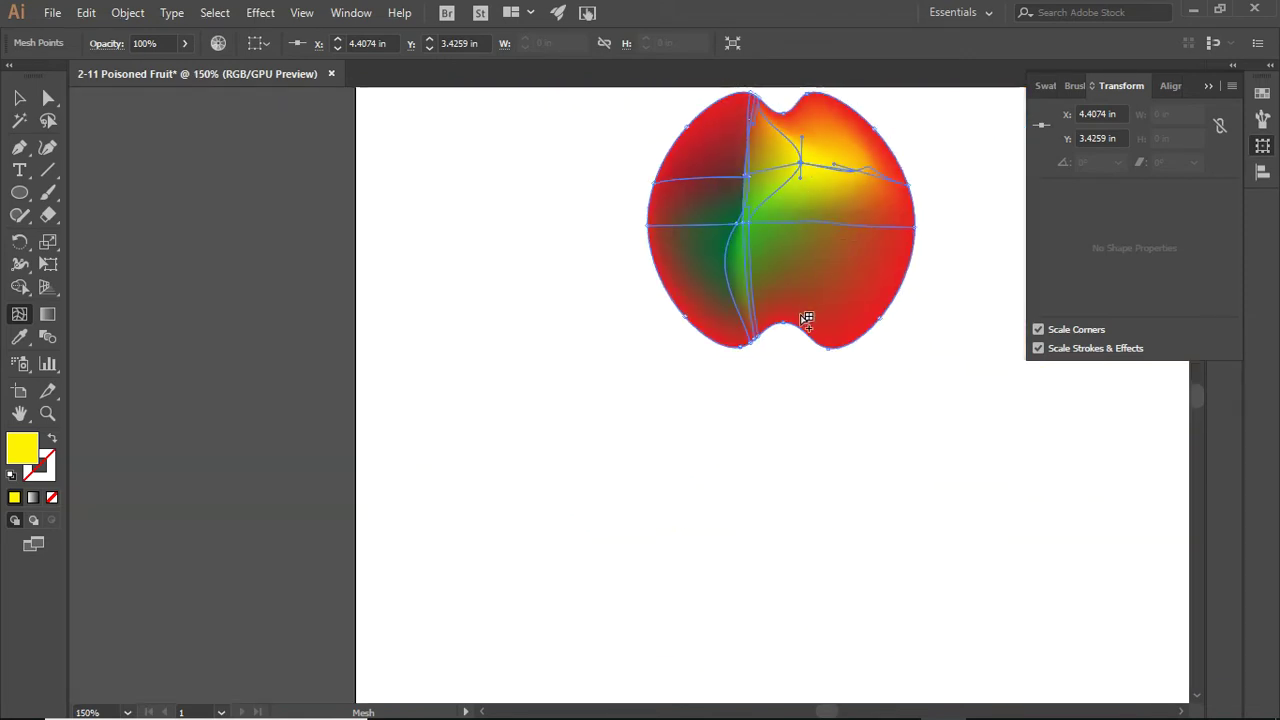
{"action": "left_click", "coordinate": [812, 226]}
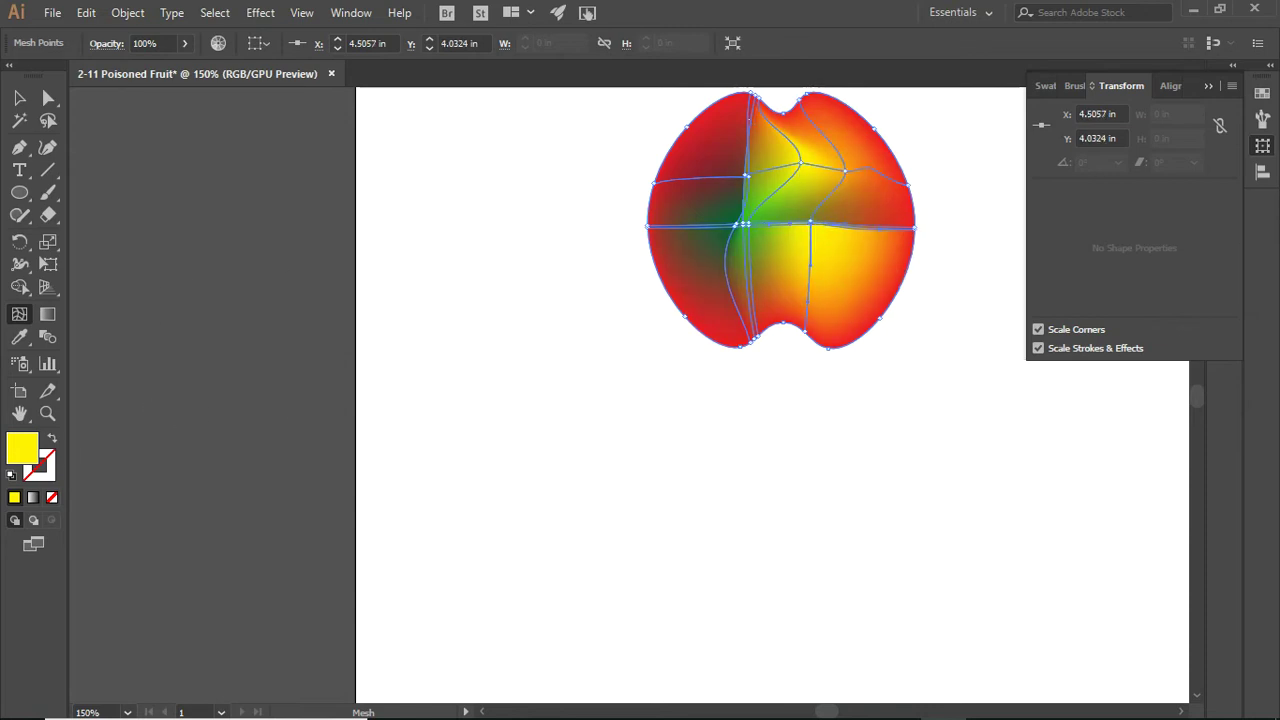
{"action": "double_click", "coordinate": [27, 452]}
{"action": "left_click", "coordinate": [466, 128]}
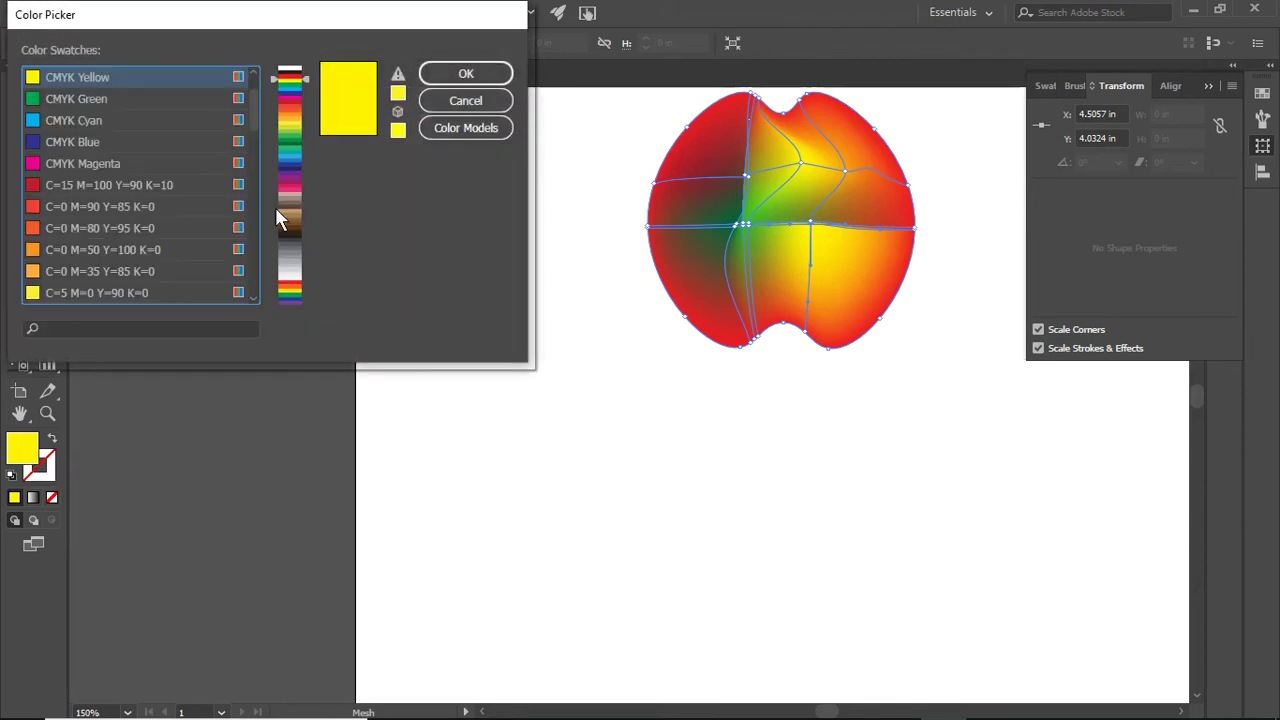
{"action": "left_click", "coordinate": [34, 252]}
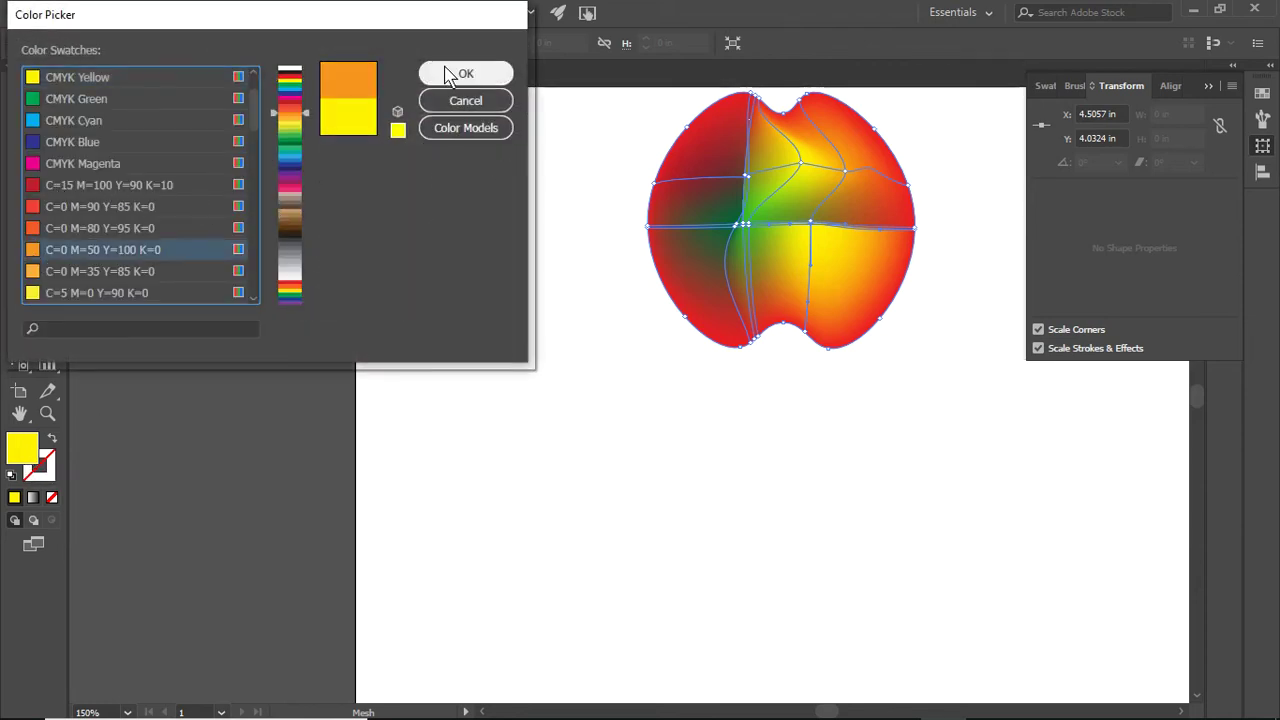
{"action": "left_click", "coordinate": [40, 226]}
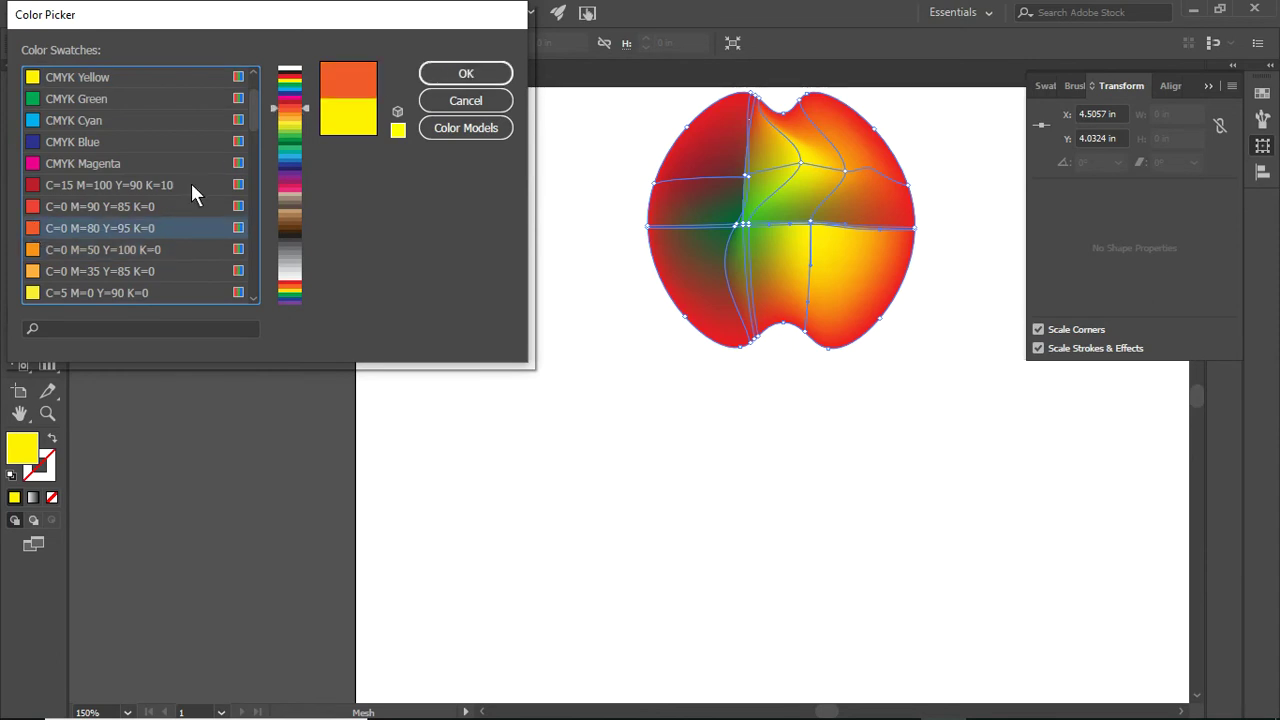
{"action": "left_click", "coordinate": [450, 72]}
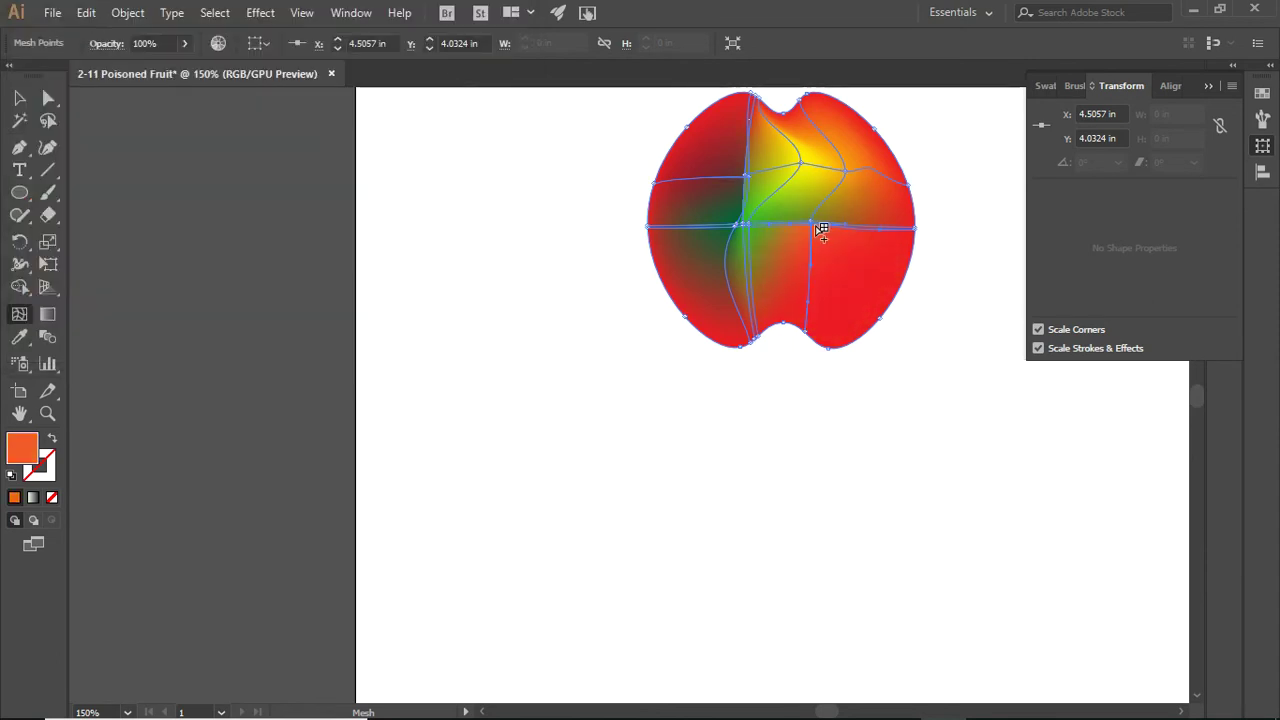
- Add two mesh points in the lower right, then undo the last one
{"action": "left_click", "coordinate": [834, 261]}
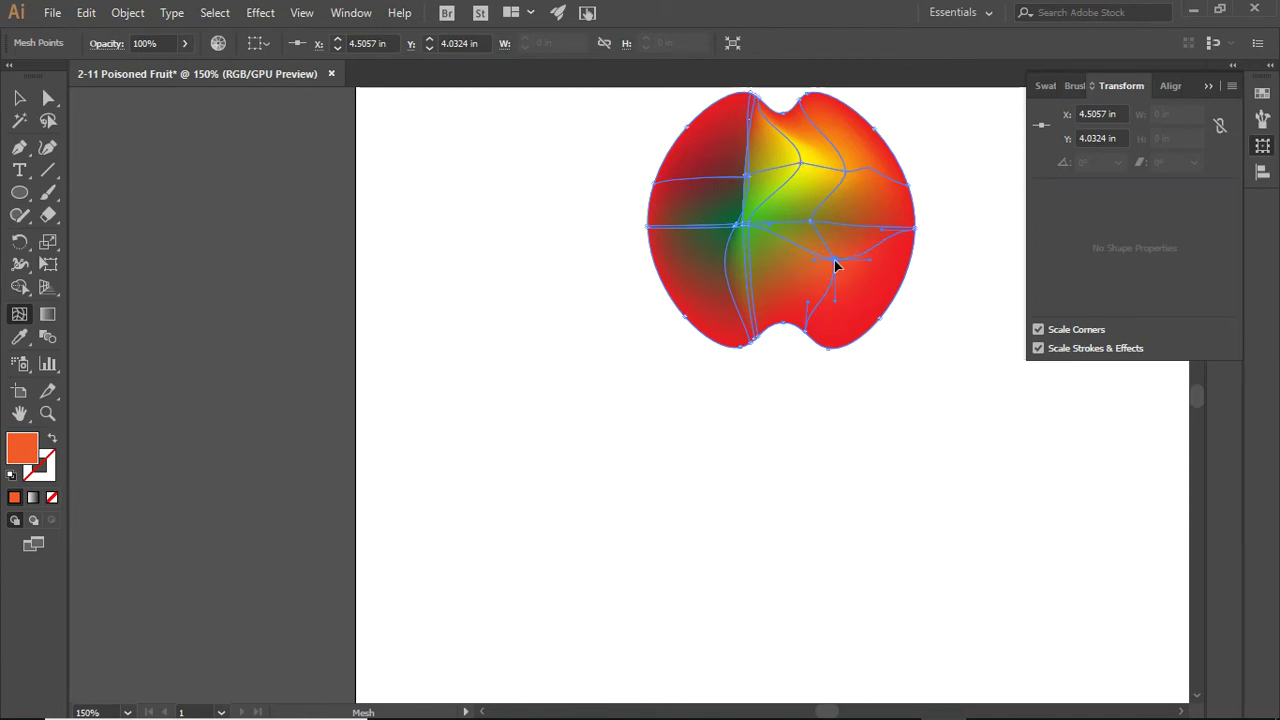
{"action": "left_click", "coordinate": [876, 303]}
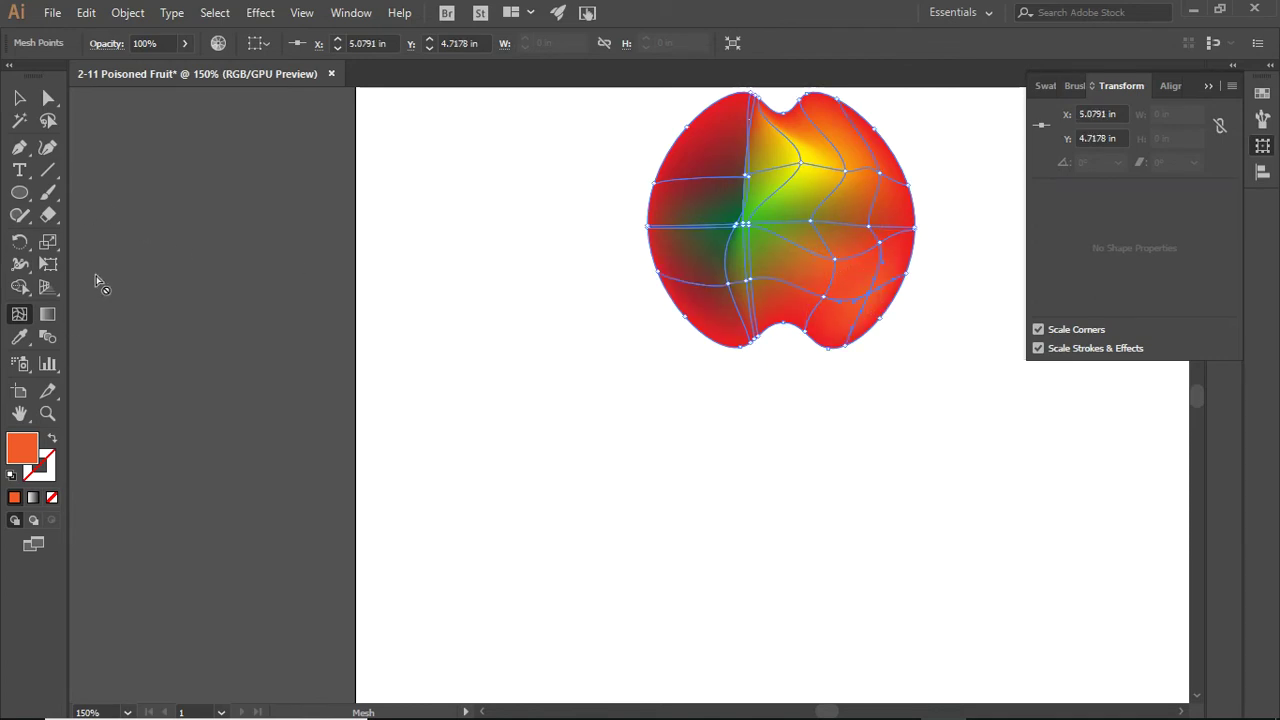
{"action": "key", "text": "ctrl+z"}
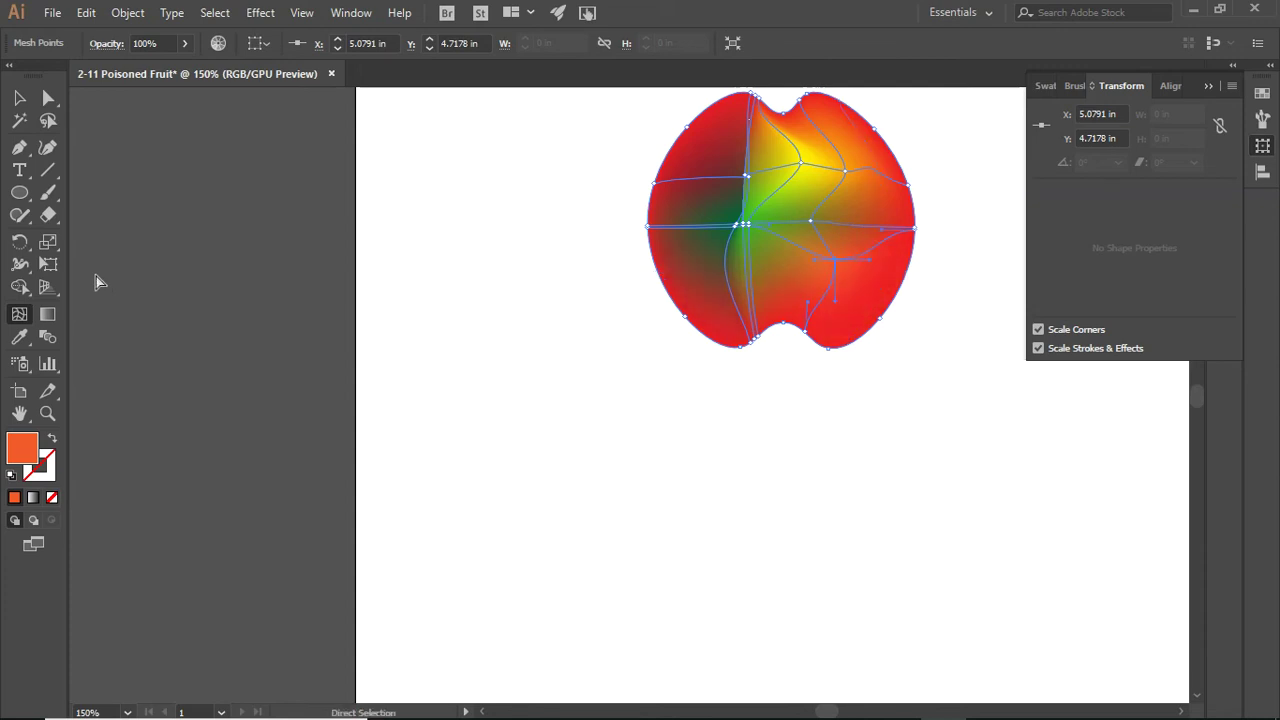